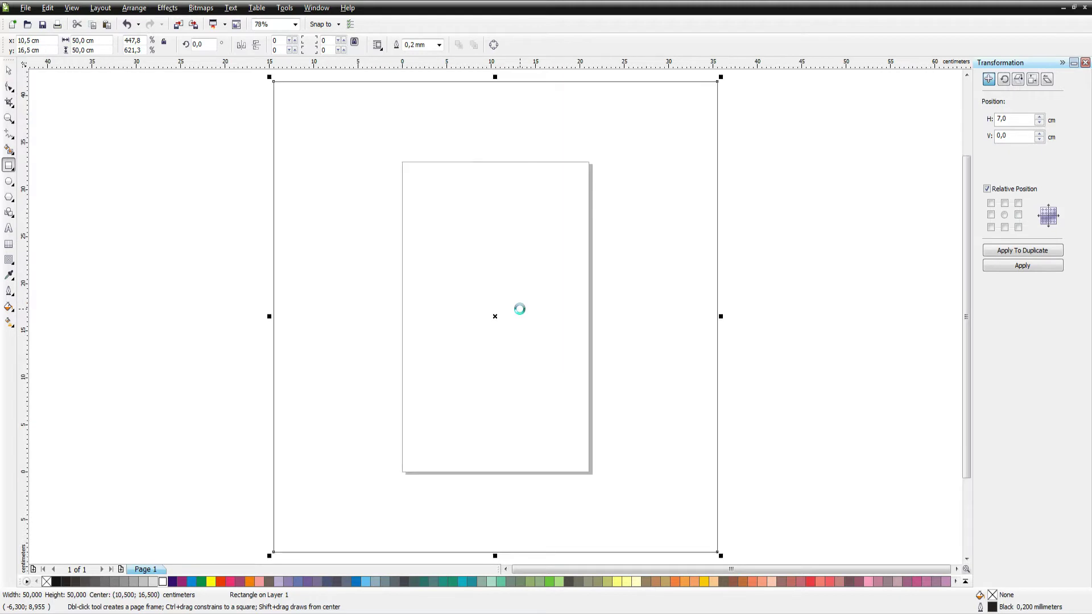
Place the orange halftone bitmap inside the 50 cm square as its PowerClip content.
key(space)
click(198, 210)
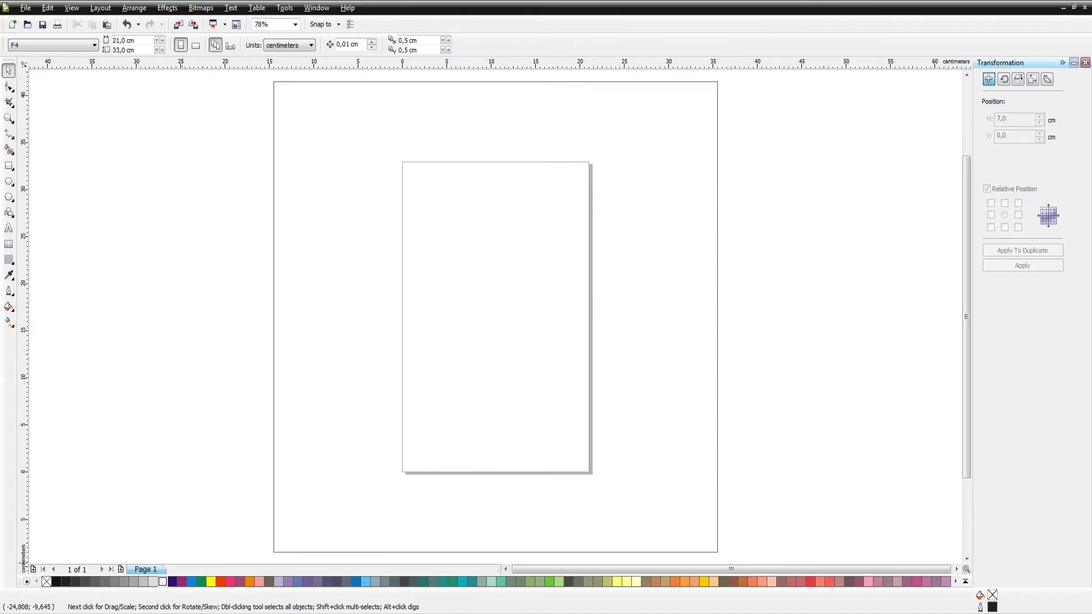
drag(250, 287, 504, 224)
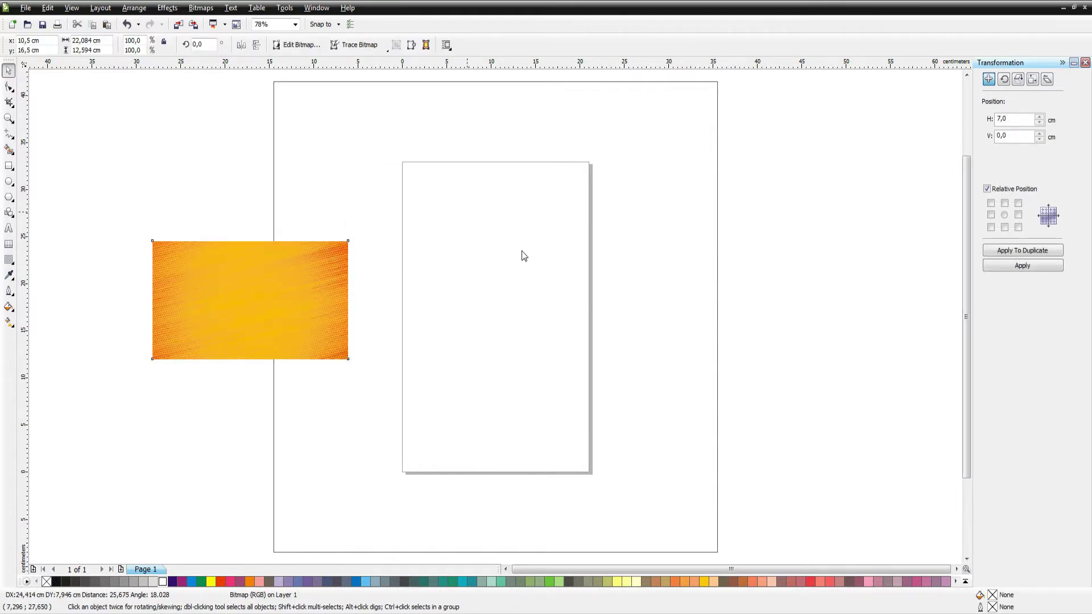
Enlarge the clipped background bitmap to about 91.4 × 52.1 cm and shift it left so it fills the square, finishing the content edit.
ctrl+click(485, 289)
click(509, 292)
key(space)
key(space)
drag(596, 254, 828, 77)
scroll(661, 216, down, 1)
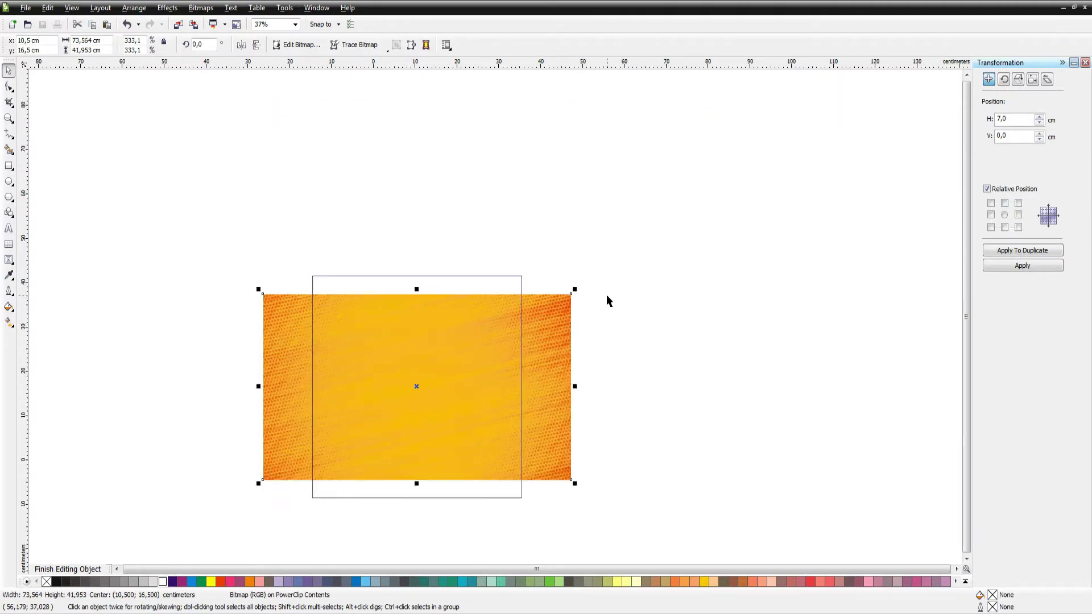
click(615, 261)
click(563, 315)
drag(574, 289, 612, 266)
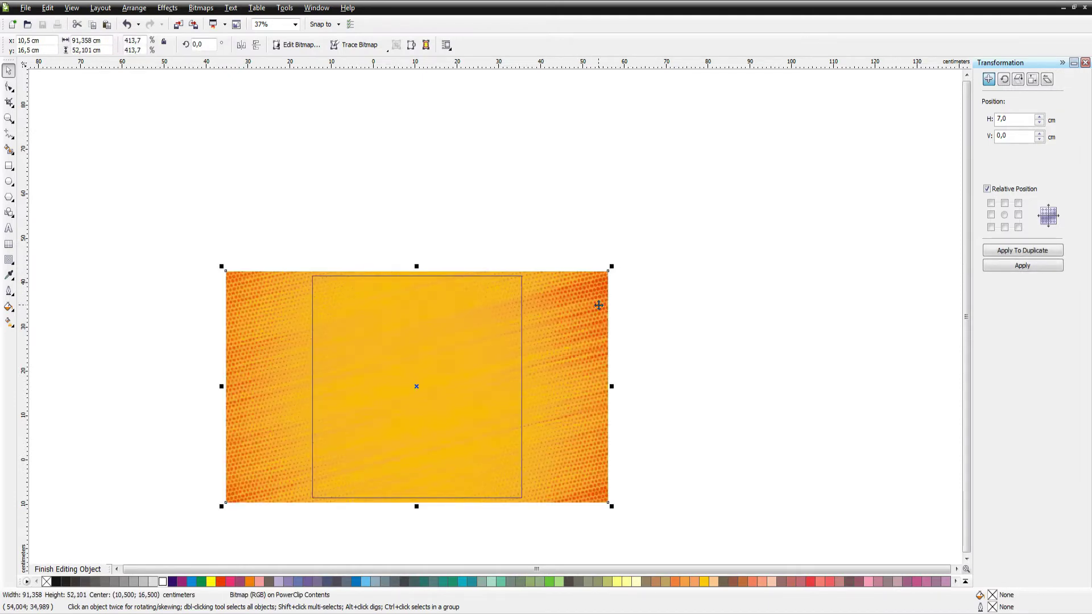
drag(597, 306, 559, 306)
ctrl+click(633, 315)
key(shift+F2)
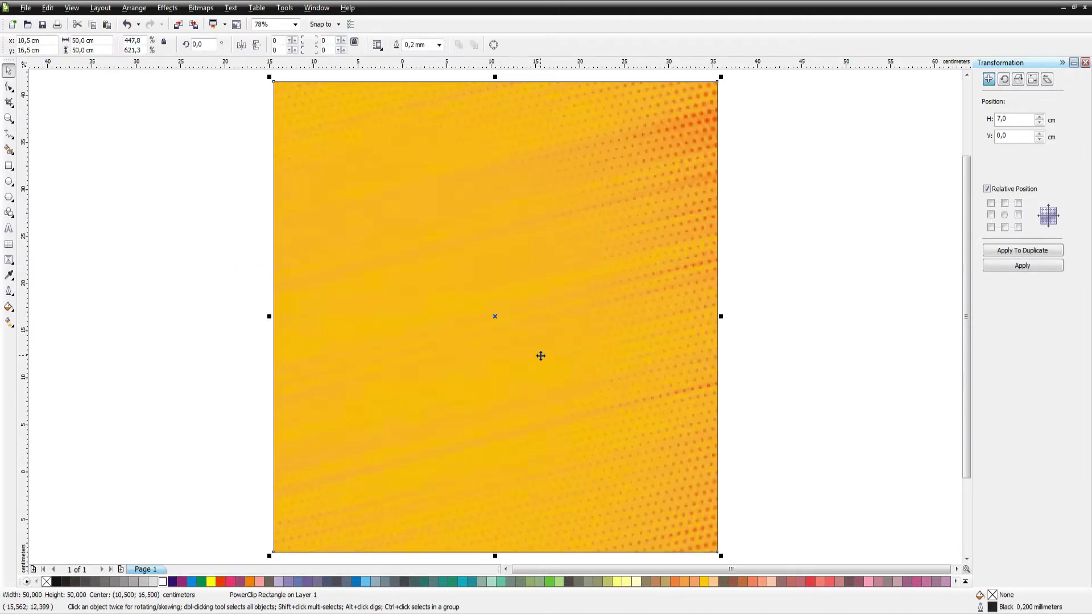
Add the artistic text "PENERIMAAN" left of the orange square and set its font to Bebas Neue.
click(11, 230)
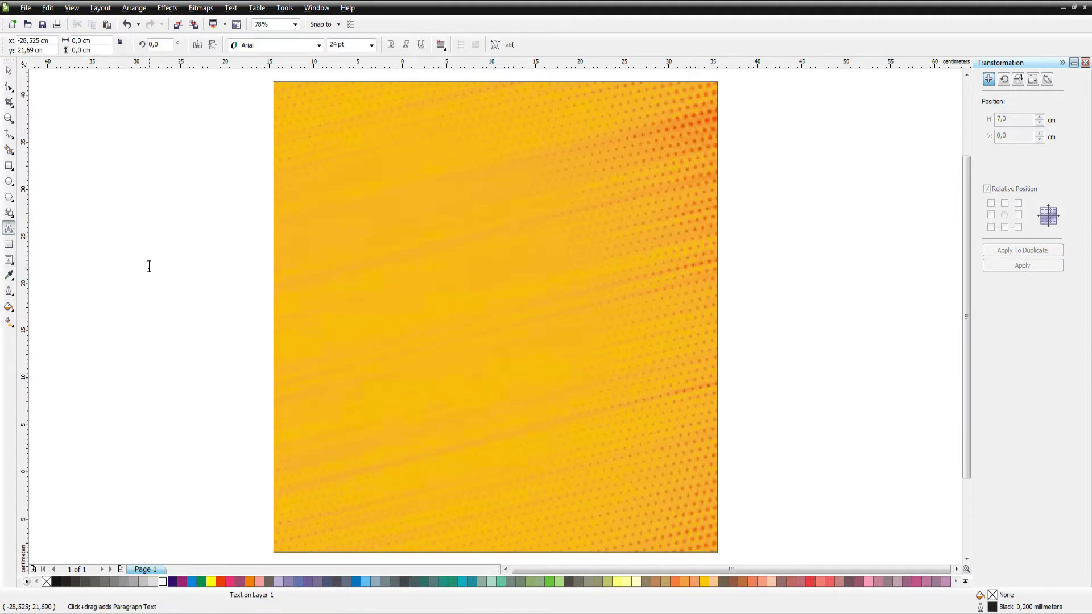
click(149, 266)
text(PENERIMAAN)
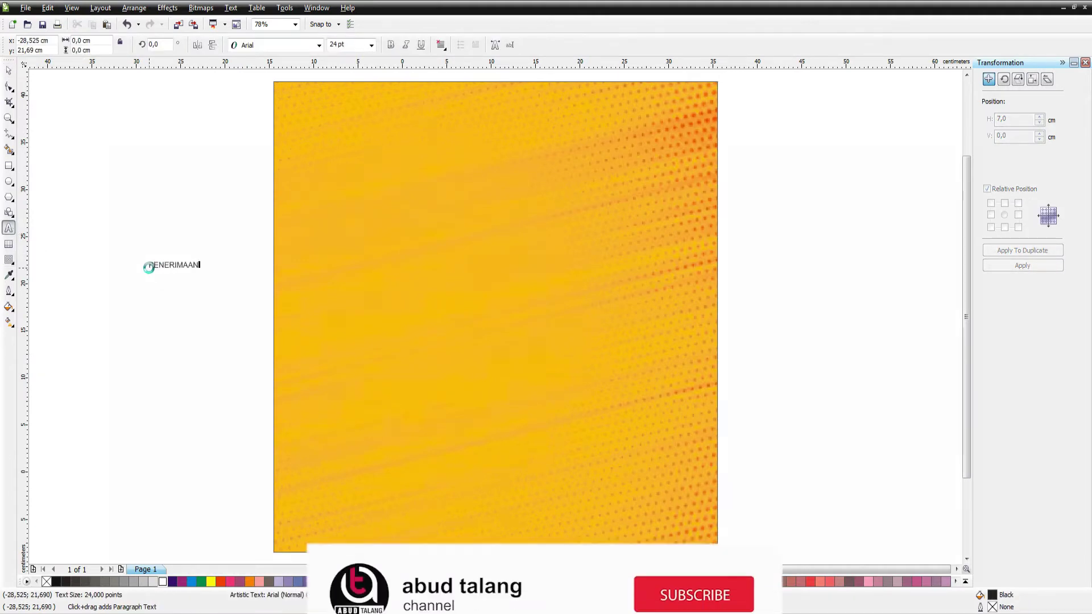
key(ctrl+space)
click(312, 47)
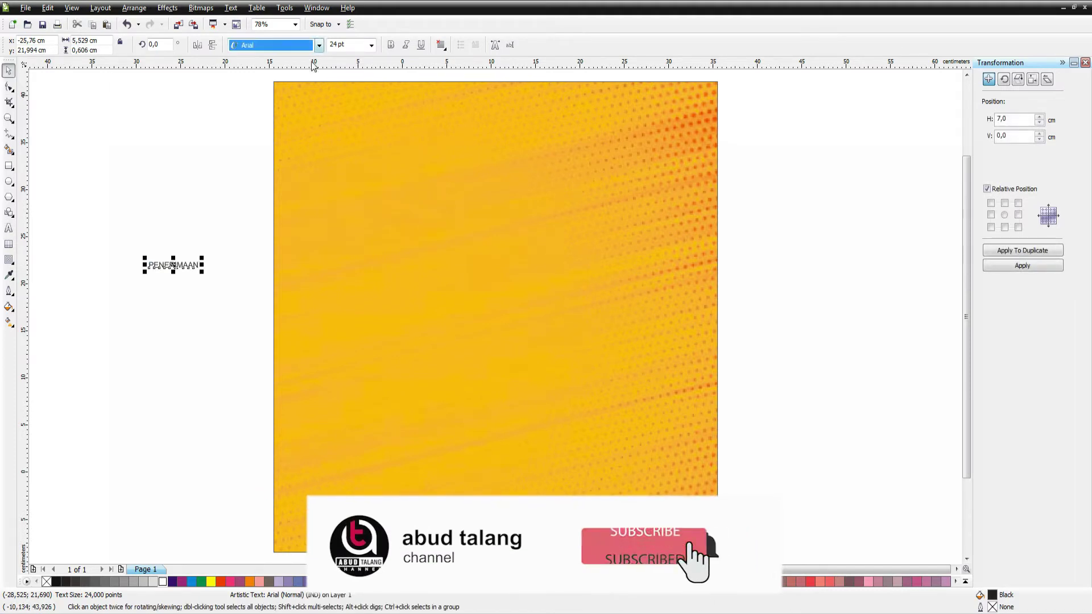
text(Bebas Neue)
key(Return)
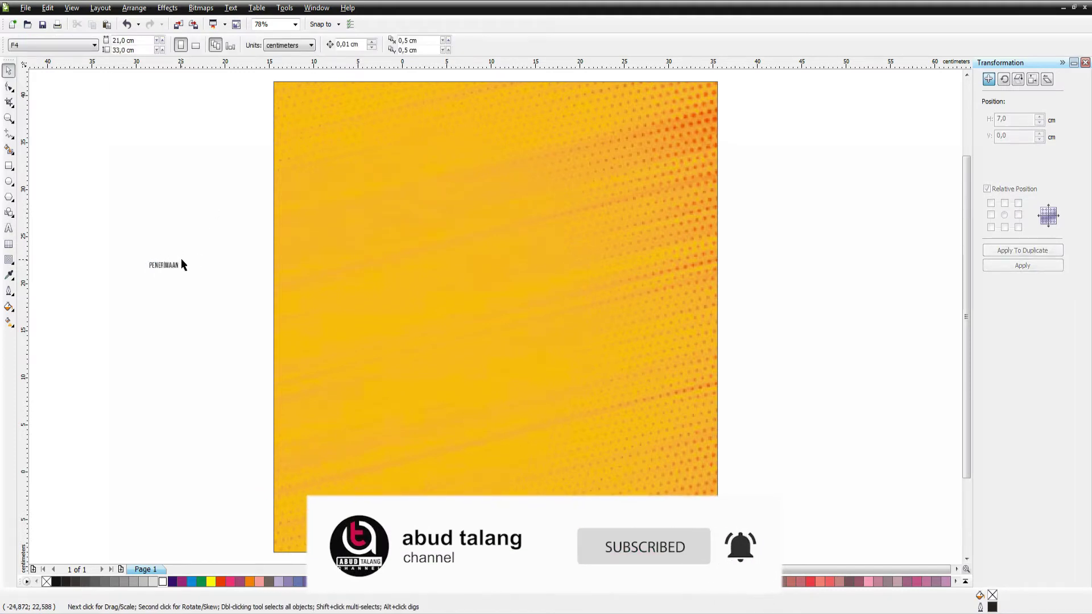
Enlarge the PENERIMAAN text to about 28 cm wide and place it horizontally centred near the square's upper edge.
drag(182, 256, 402, 141)
shift+click(463, 183)
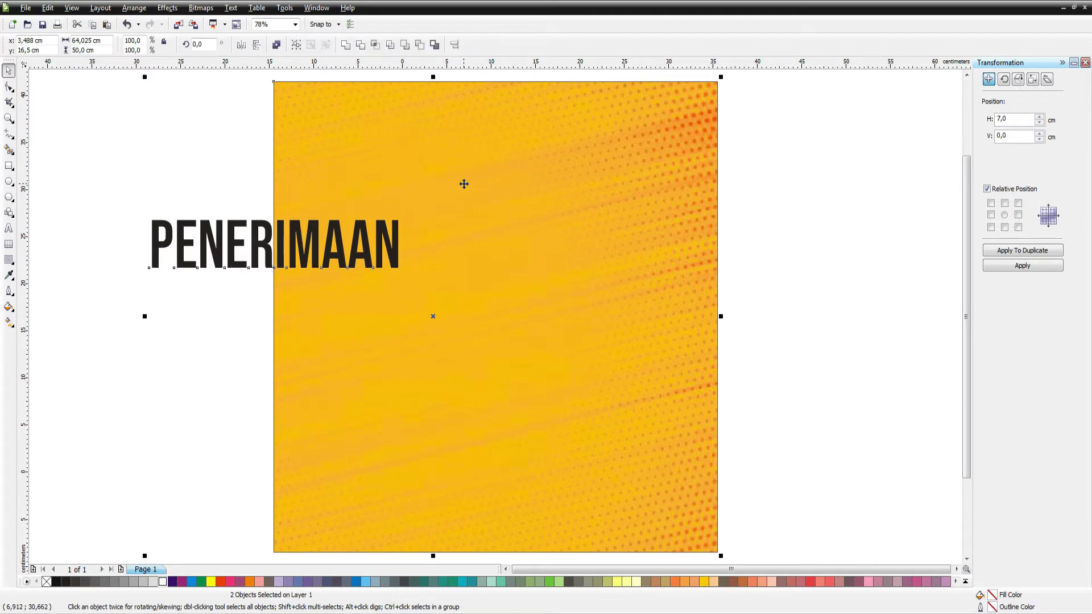
key(e)
key(Escape)
drag(555, 228, 556, 131)
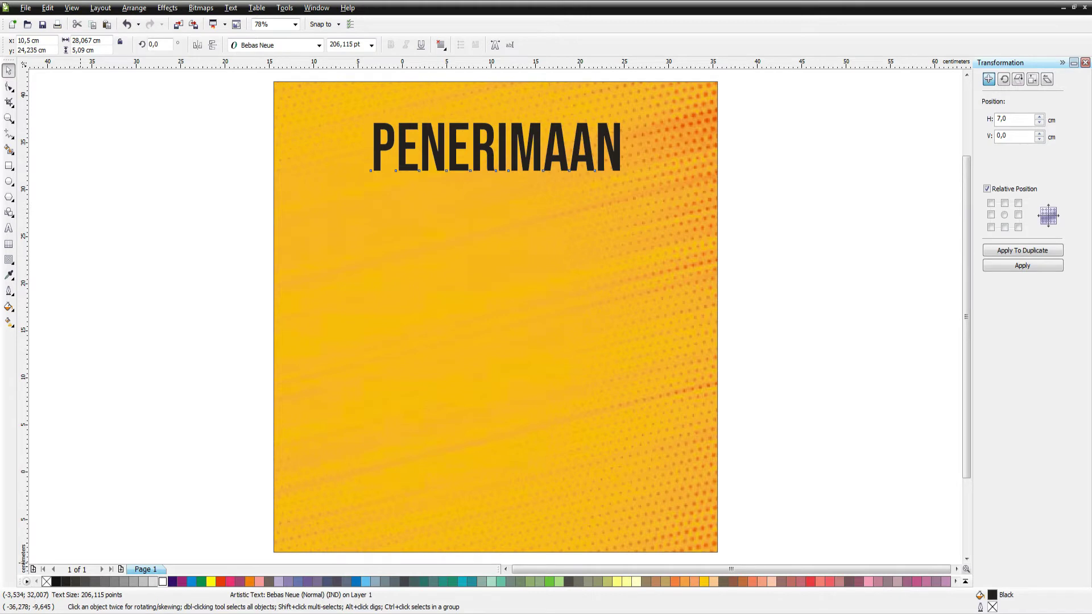
Paste the round ministry logo and the blue Nganjuk shield logo, scaling the shield to about 7.5 × 10.5 cm beside the round one.
key(ctrl+v)
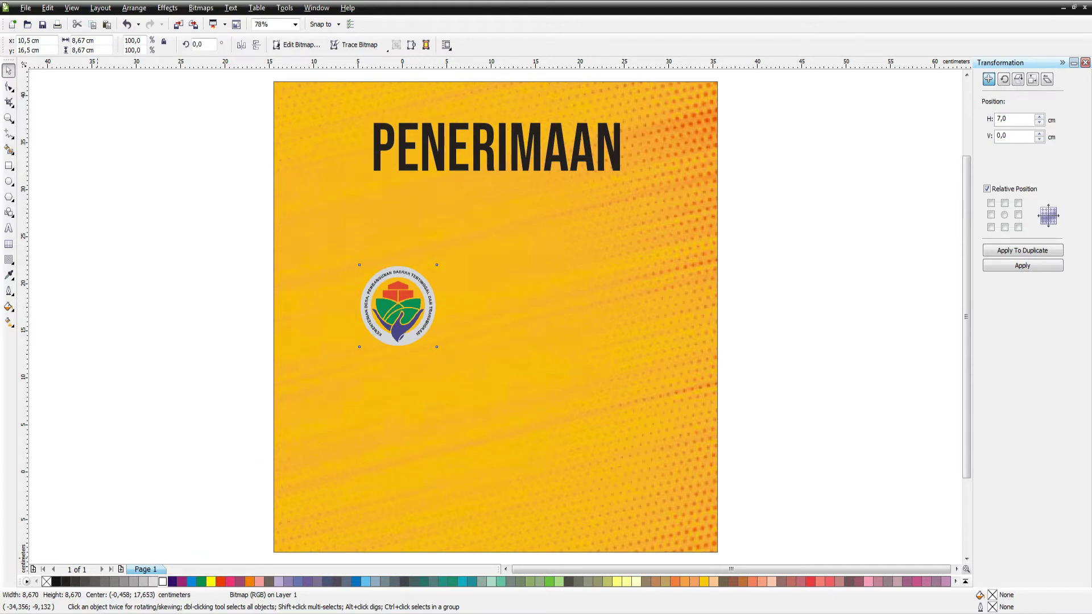
key(ctrl+v)
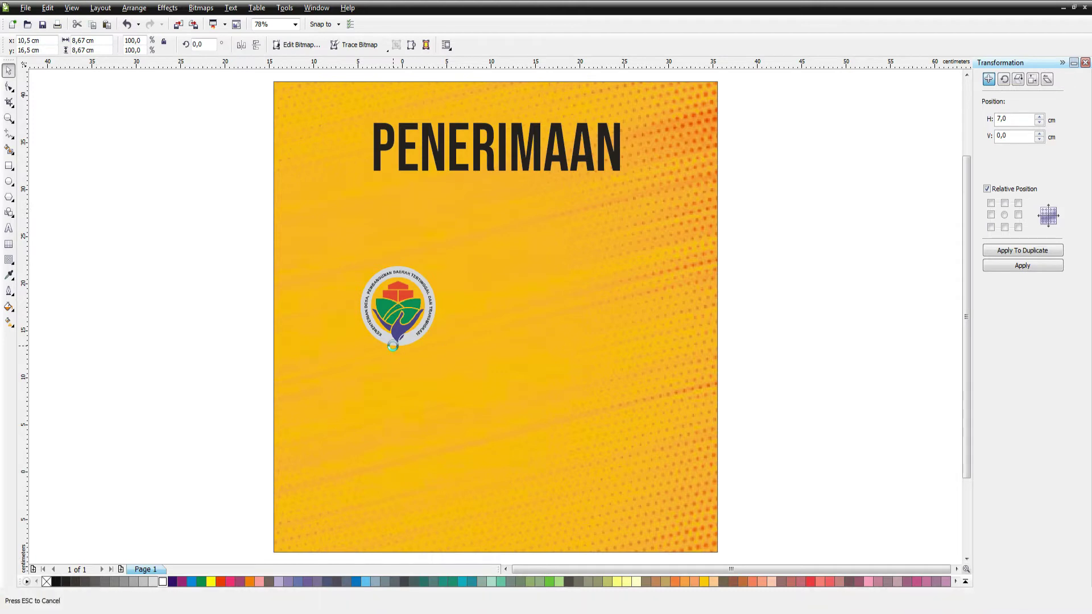
drag(452, 264, 467, 288)
drag(484, 330, 507, 364)
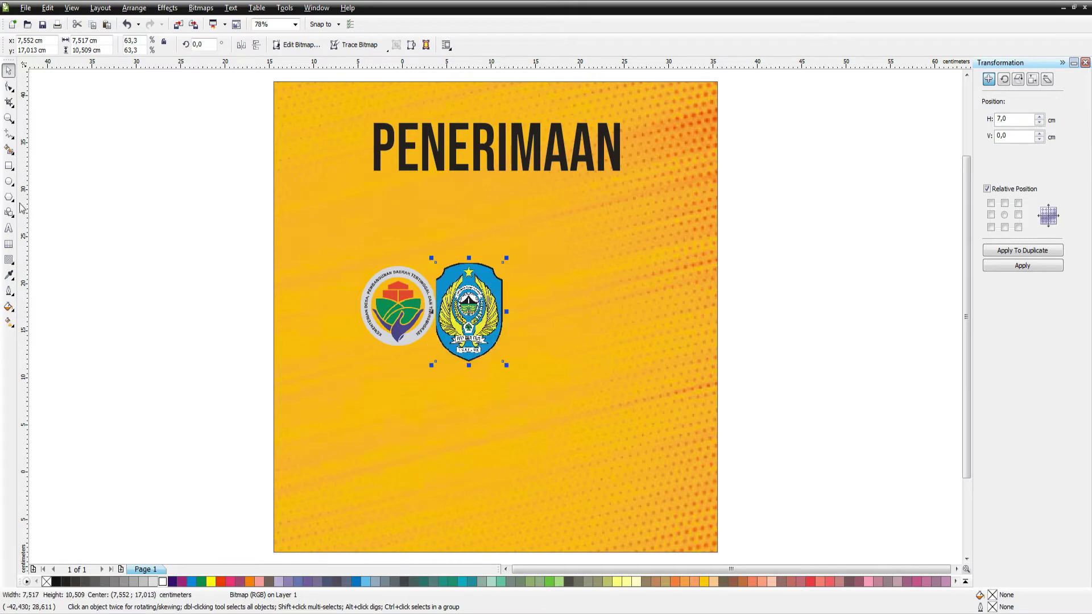
Draw a circle over the inside of the round logo and size it to 7 × 7 cm.
click(8, 181)
scroll(537, 275, up, 3)
drag(521, 267, 643, 395)
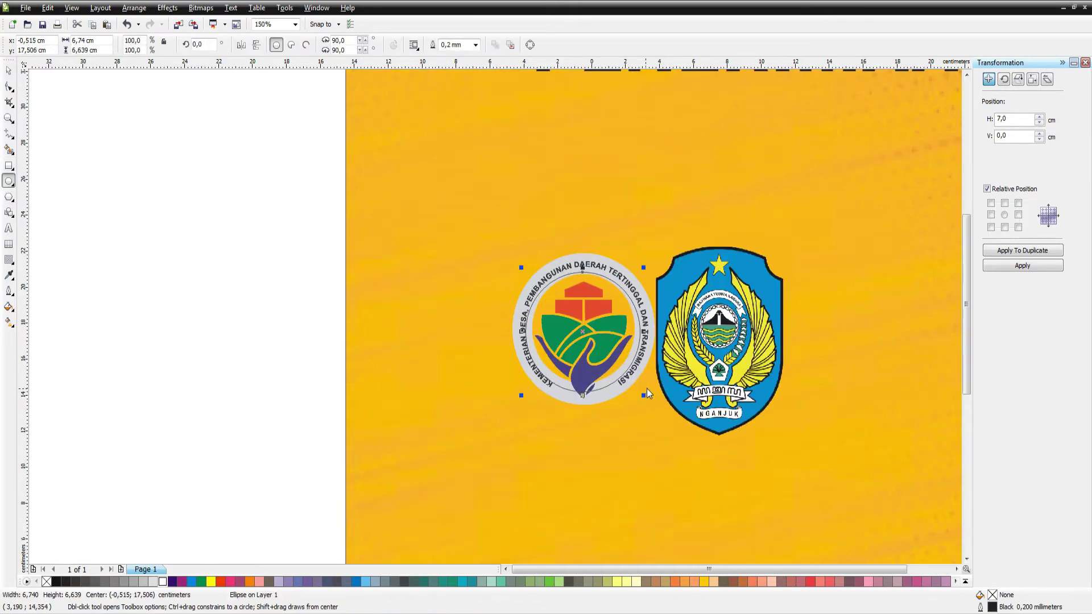
key(space)
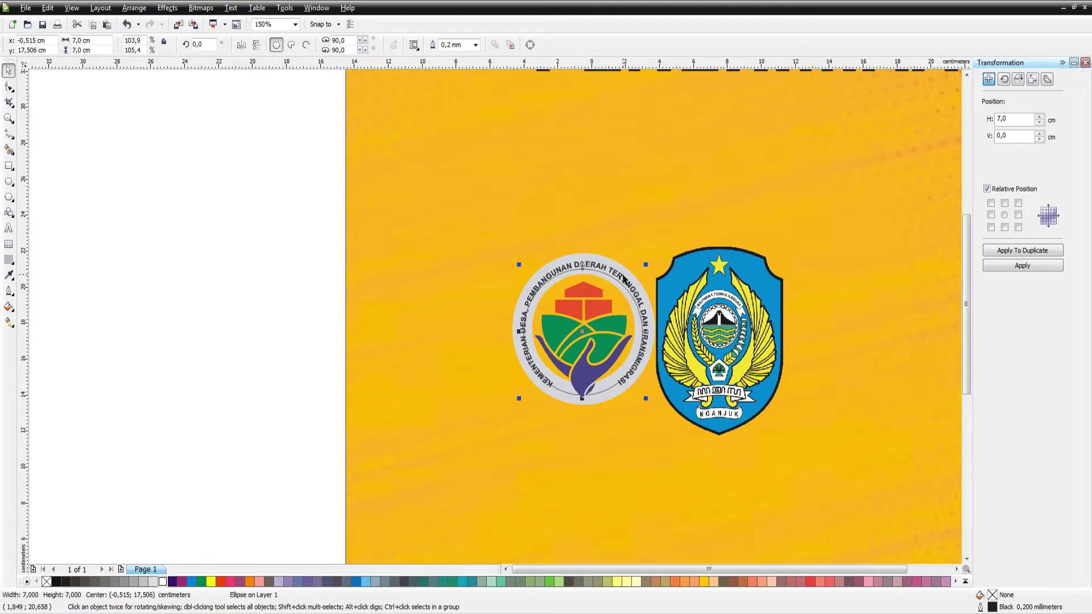
drag(623, 278, 625, 276)
Fill the circle with grey sampled from the logo's ring, remove its outline, and group it behind the round logo.
click(10, 275)
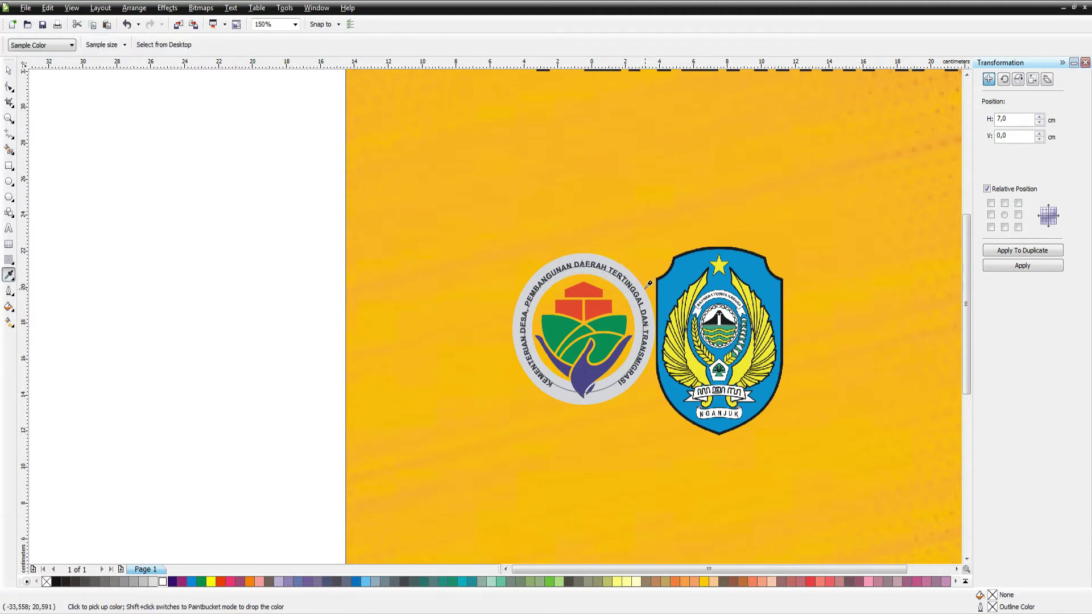
click(606, 254)
click(595, 289)
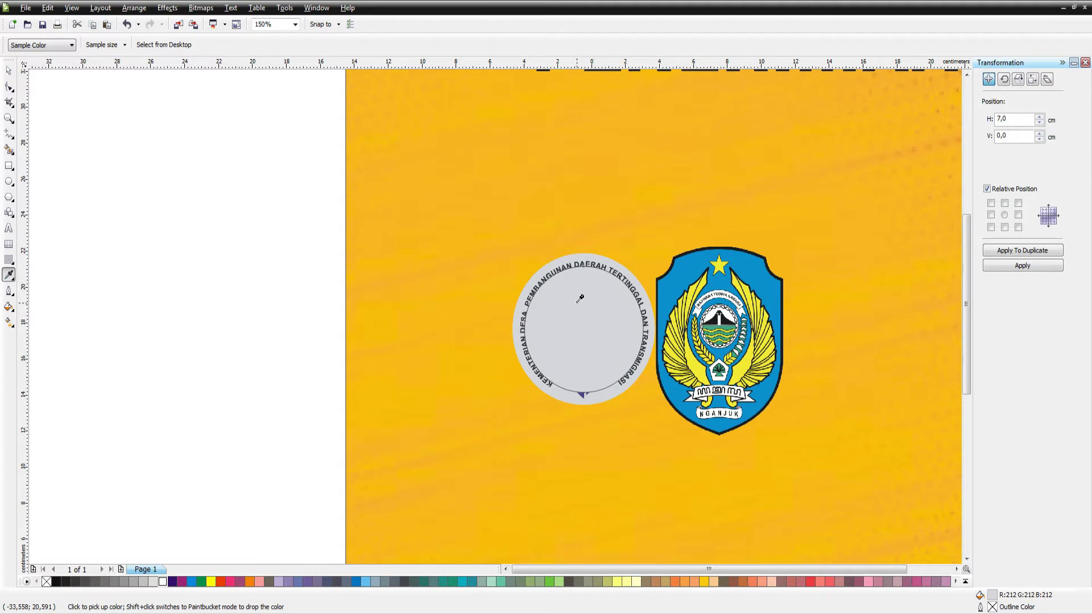
right_click(47, 581)
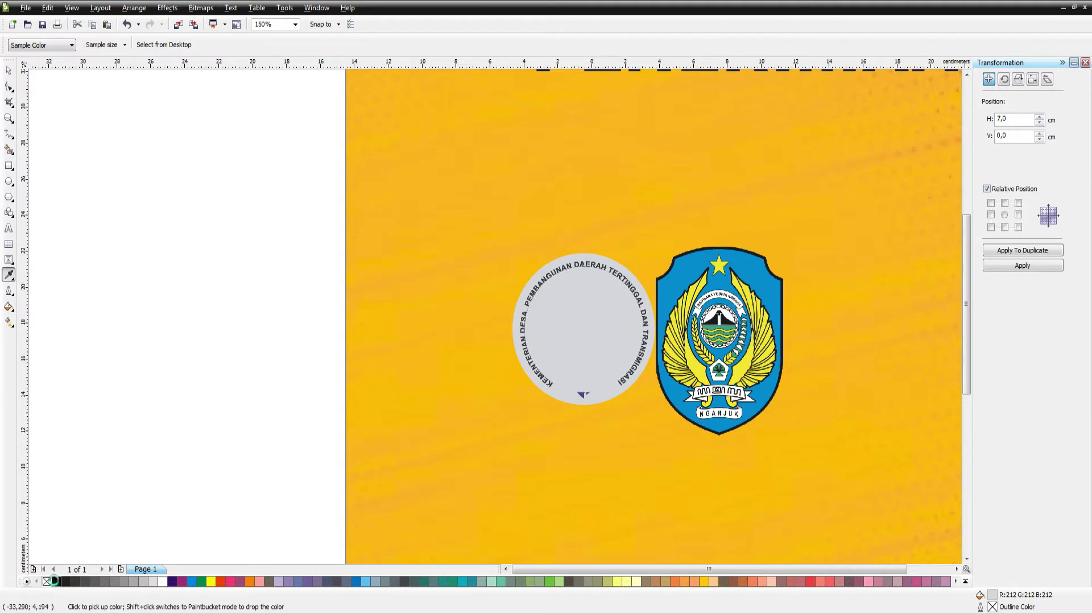
key(space)
drag(226, 192, 691, 452)
Move the blue shield logo to the square's upper-left corner beside PENERIMAAN and resize it to about 8 × 11.2 cm.
click(752, 322)
drag(786, 244, 771, 262)
drag(738, 307, 737, 298)
key(F4)
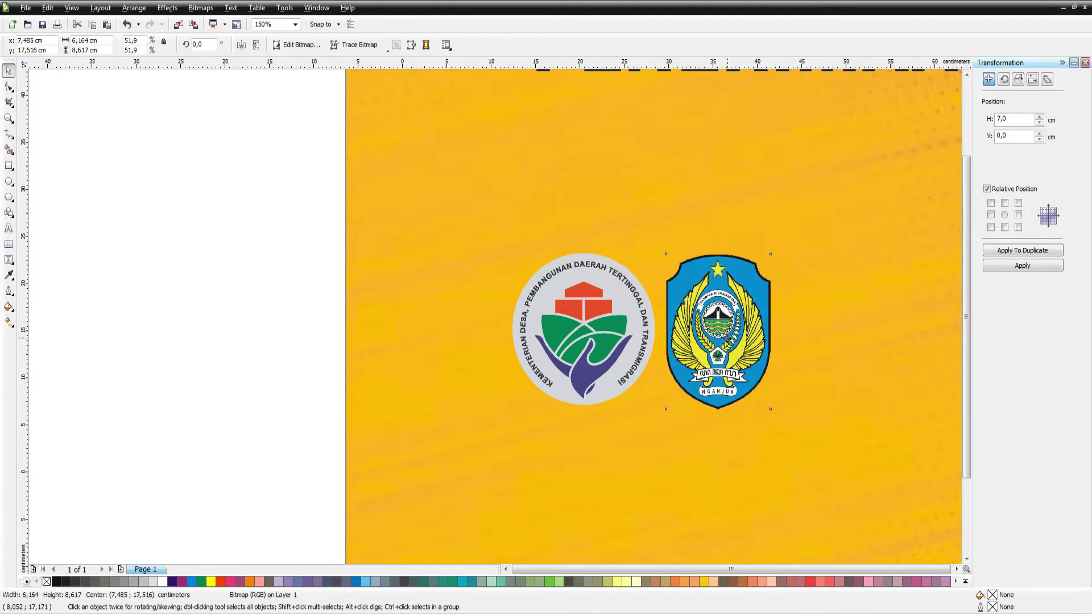
drag(473, 289, 321, 130)
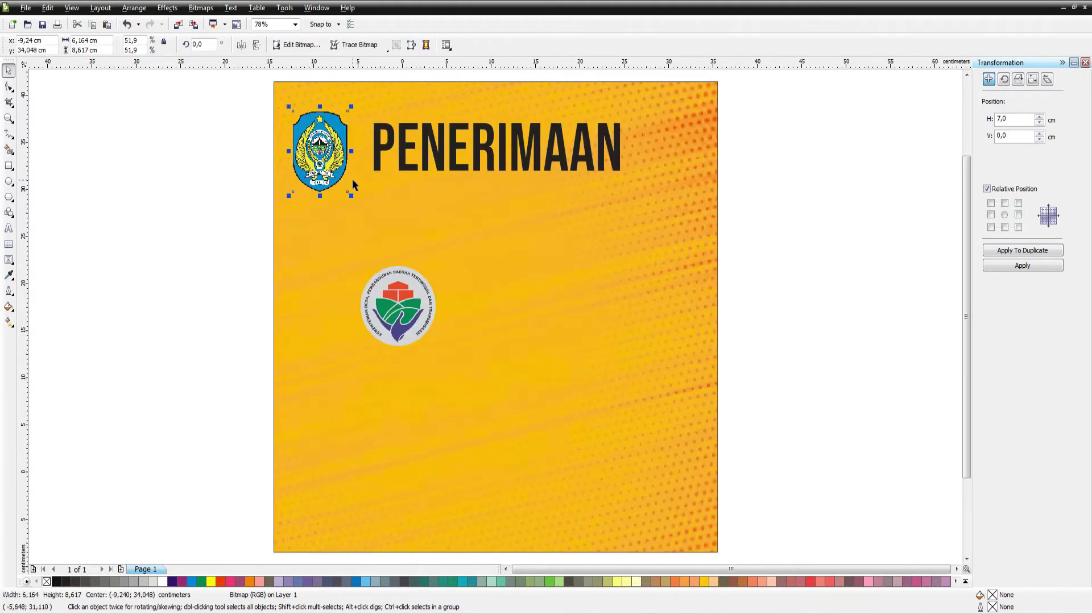
drag(352, 196, 363, 220)
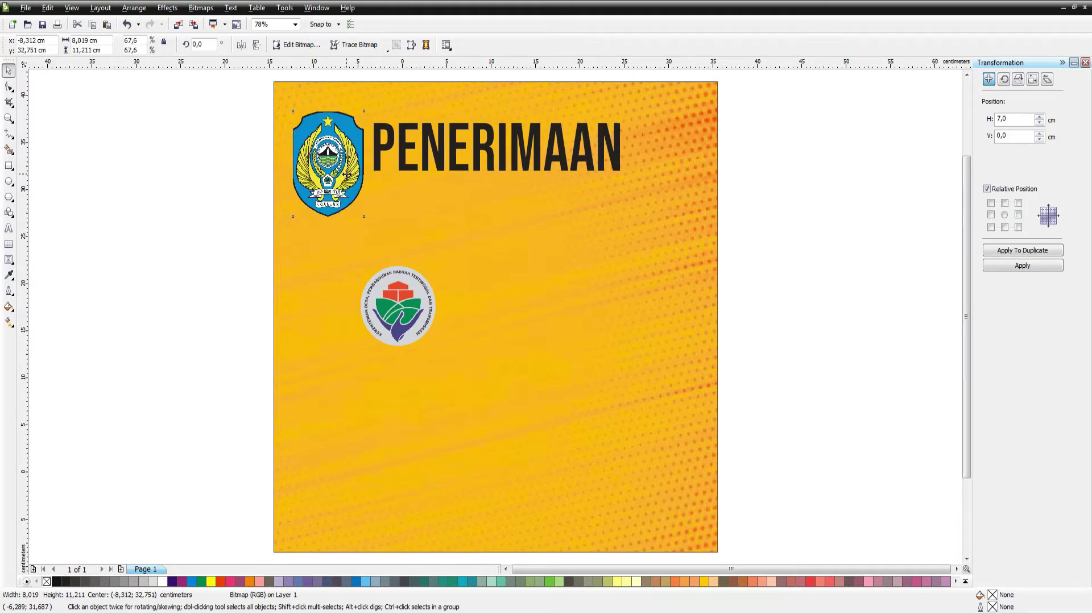
Move the round logo to the right of PENERIMAAN in the square's upper-right corner and enlarge it to about 8.9 cm.
drag(398, 302, 666, 154)
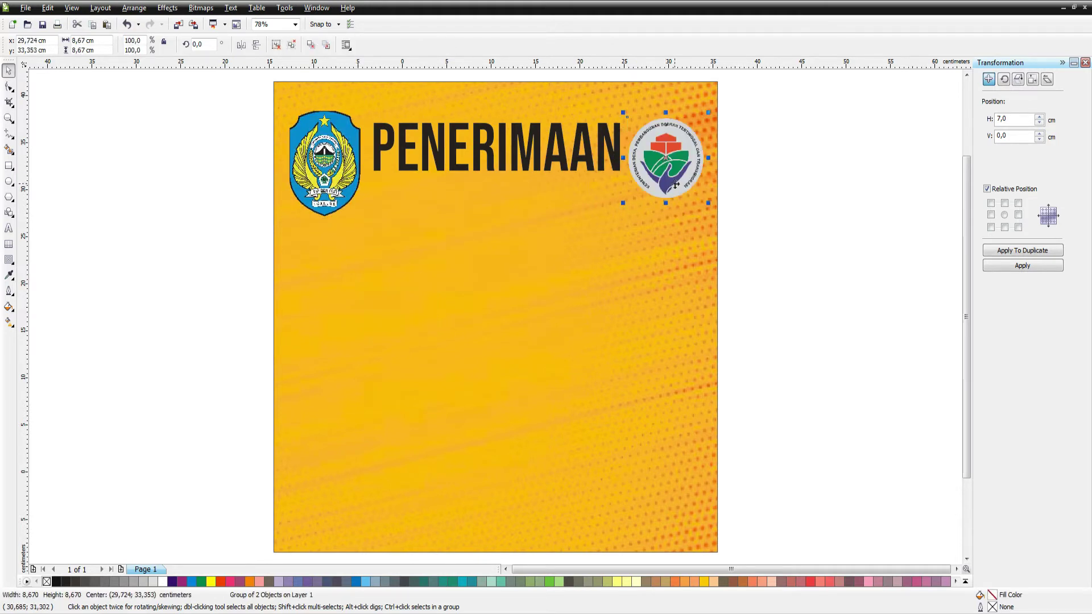
drag(622, 203, 617, 208)
drag(674, 156, 673, 159)
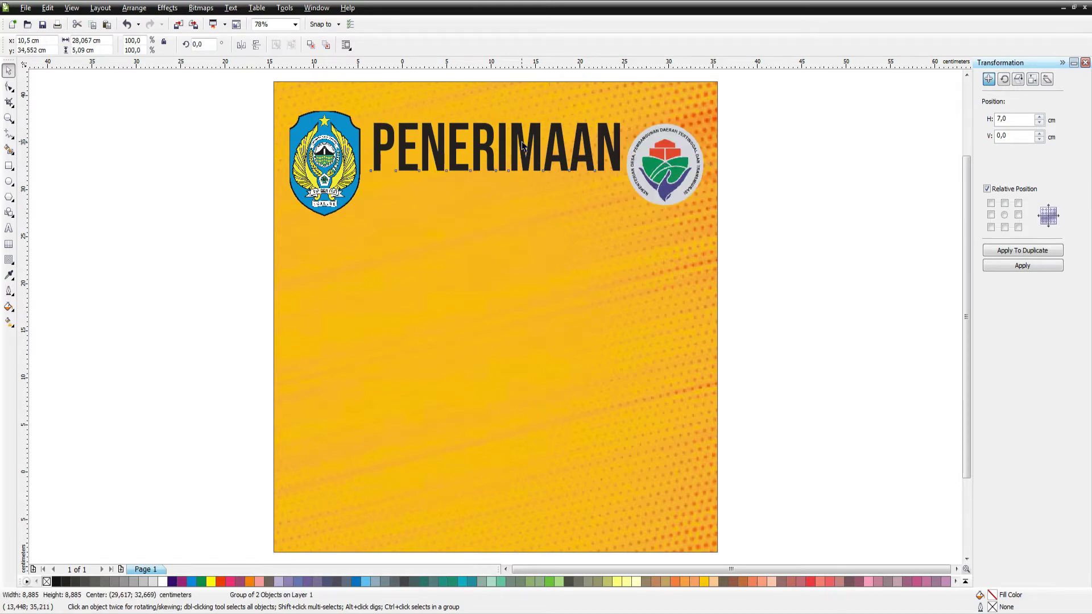
Align PENERIMAAN and the two logos in one row on a common vertical centre.
drag(523, 145, 523, 226)
key(ctrl+z)
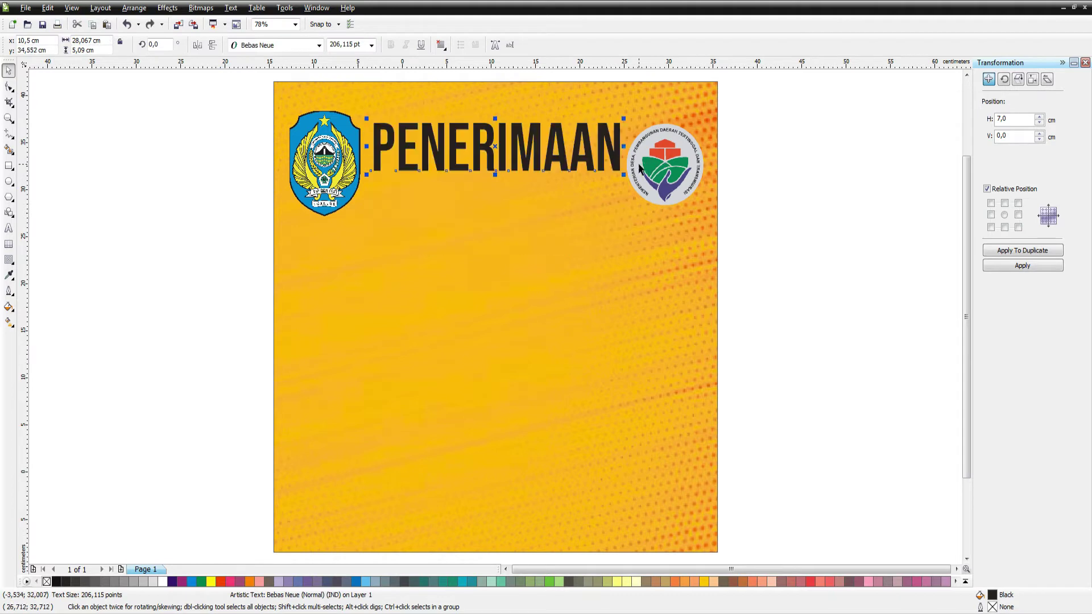
shift+click(332, 154)
shift+click(664, 157)
key(e)
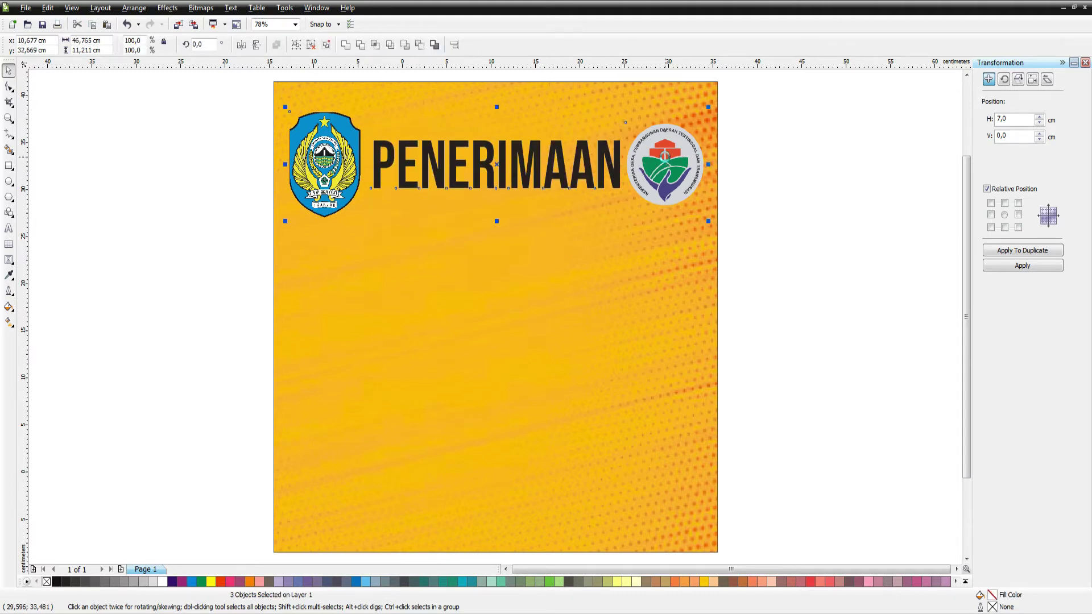
click(765, 166)
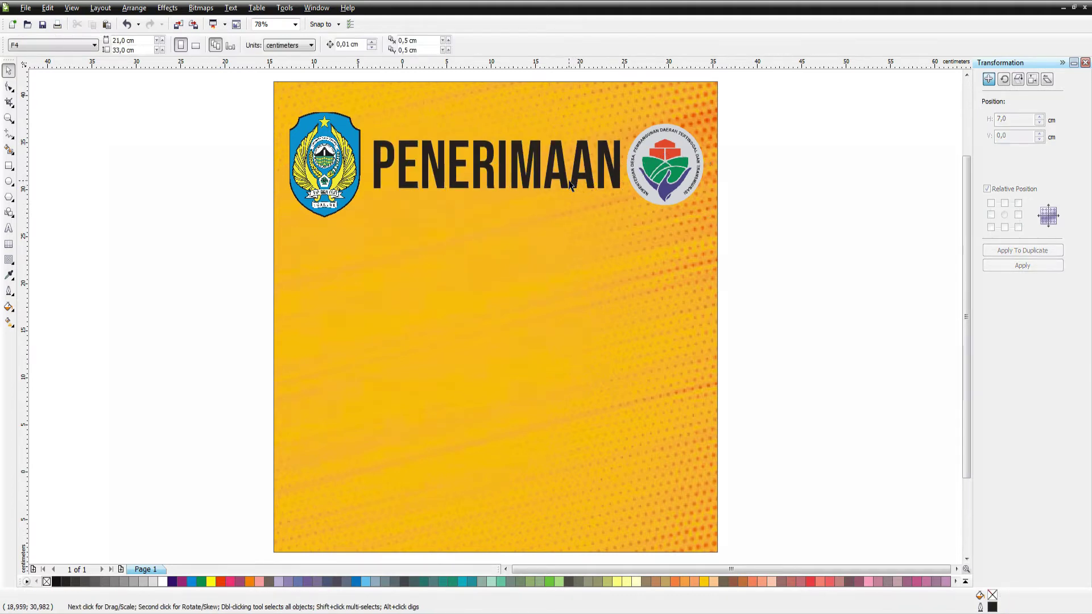
Duplicate the PENERIMAAN text directly below itself and change the copy to "BLT DANA DESA (BLT - DD)".
drag(512, 154, 511, 226)
right_click(512, 226)
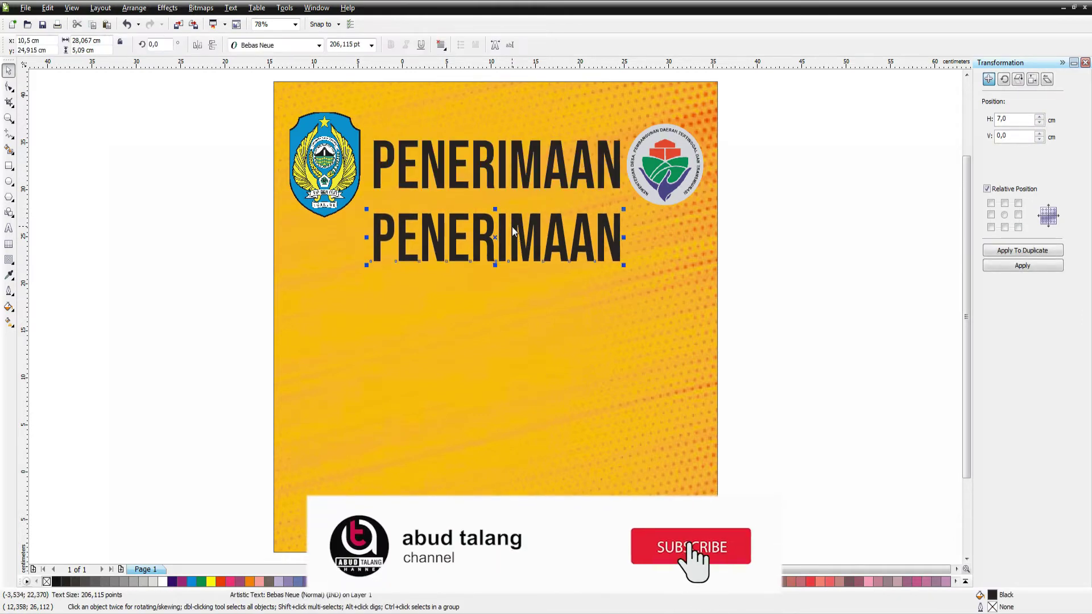
double_click(503, 249)
key(ctrl+a)
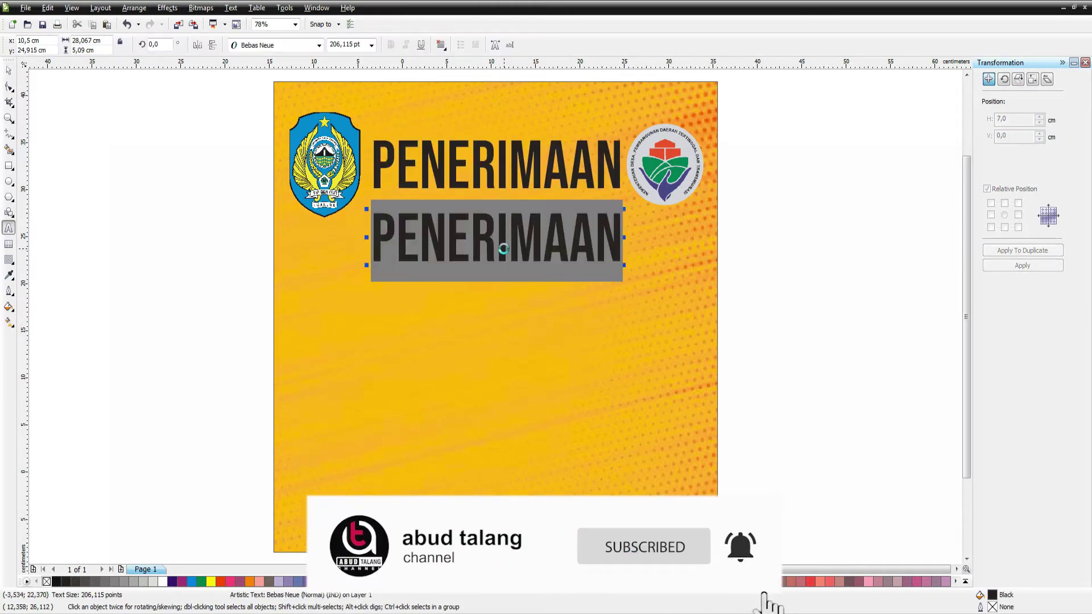
text(BLT)
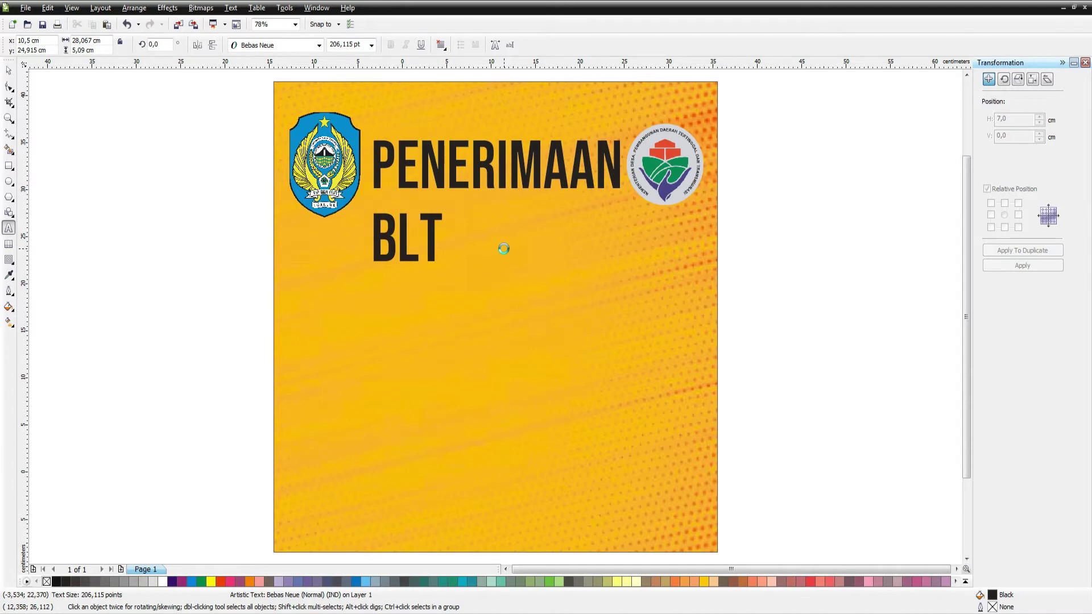
text( DABA)
key(BackSpace)
key(BackSpace)
text(=)
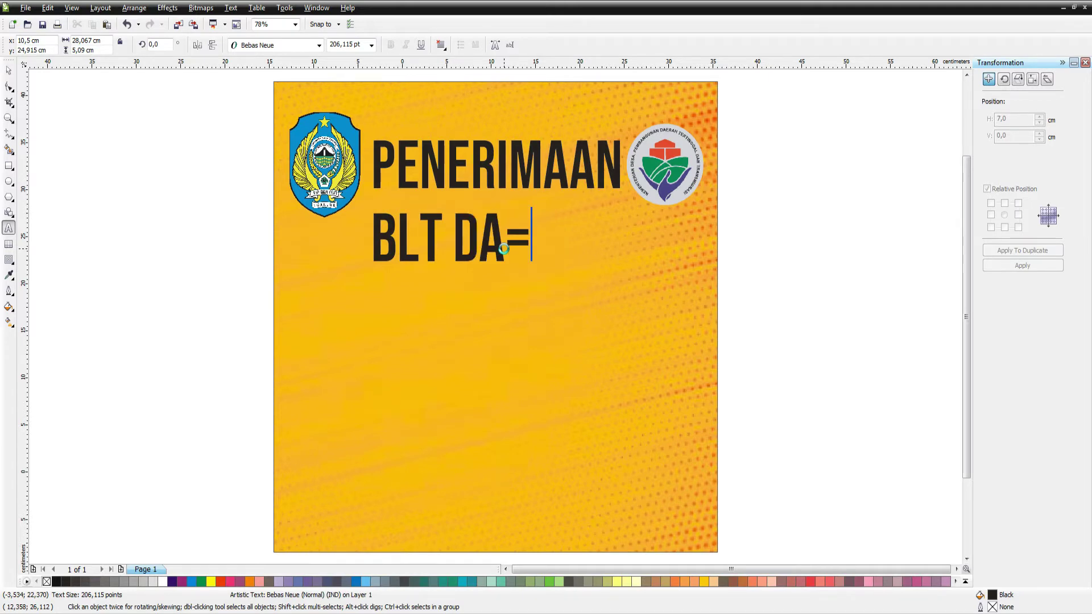
key(BackSpace)
text(NA DESA )
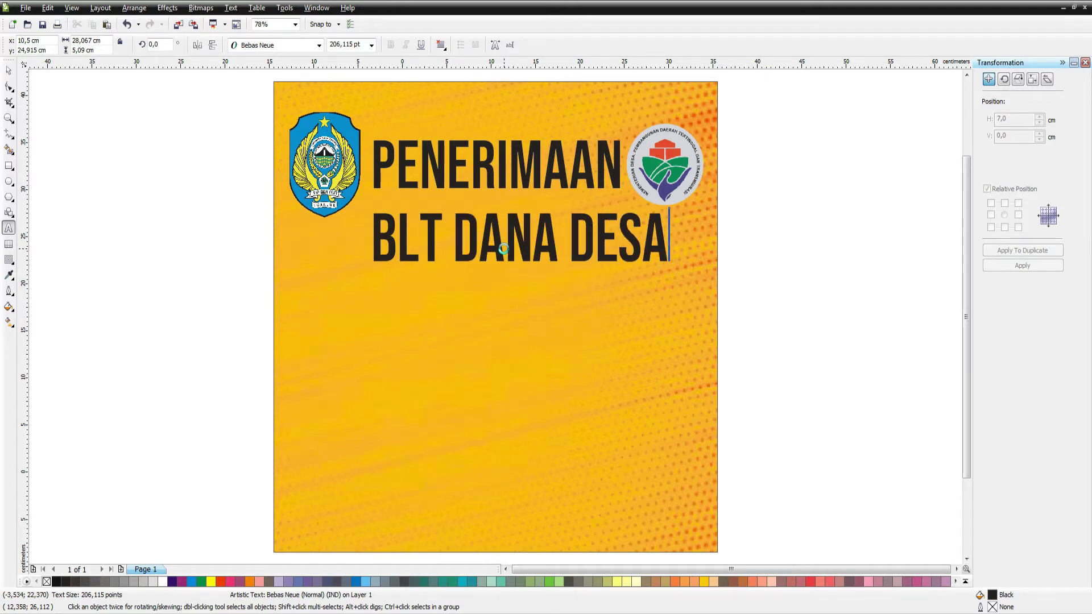
text((BLT)
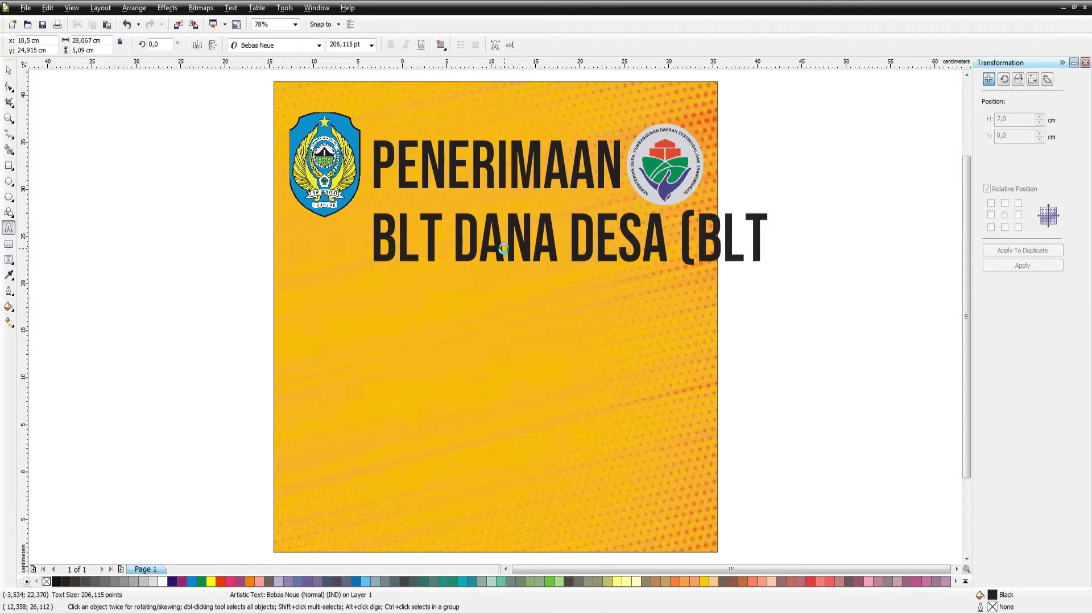
text( - DD))
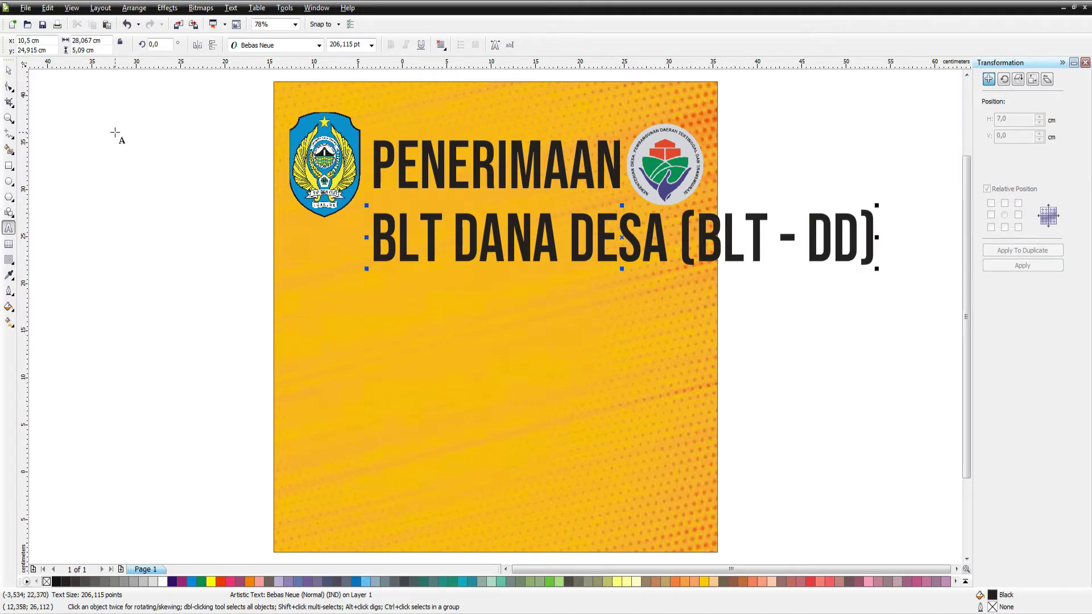
click(9, 70)
Duplicate the BLT DANA DESA line directly below itself and replace the copy with a long underscore blank followed by "TAHUN 2021".
drag(381, 221, 389, 284)
right_click(388, 284)
double_click(389, 283)
key(ctrl+a)
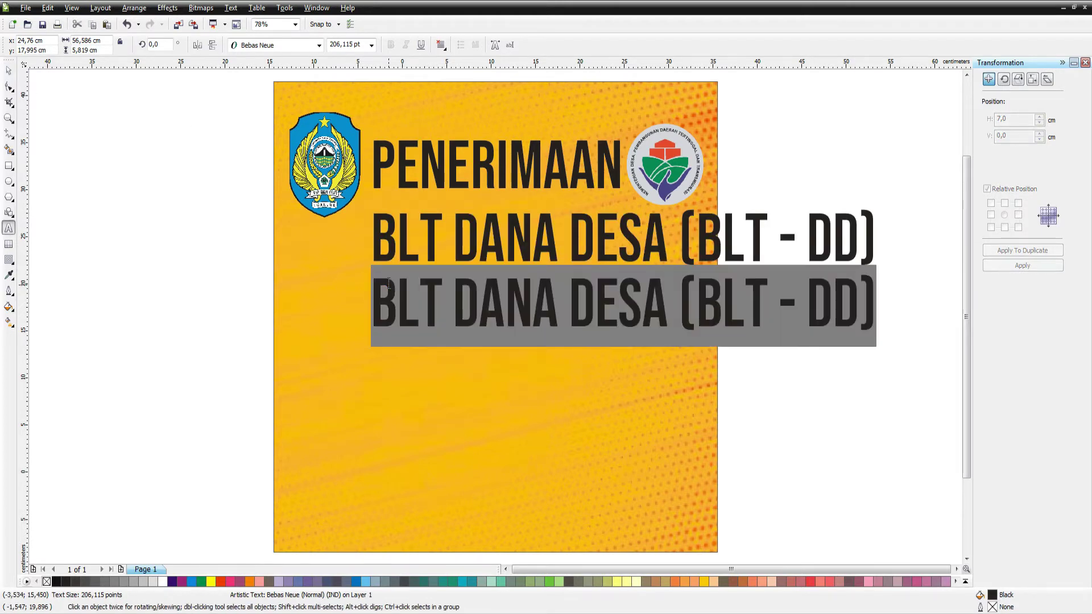
text(_________________)
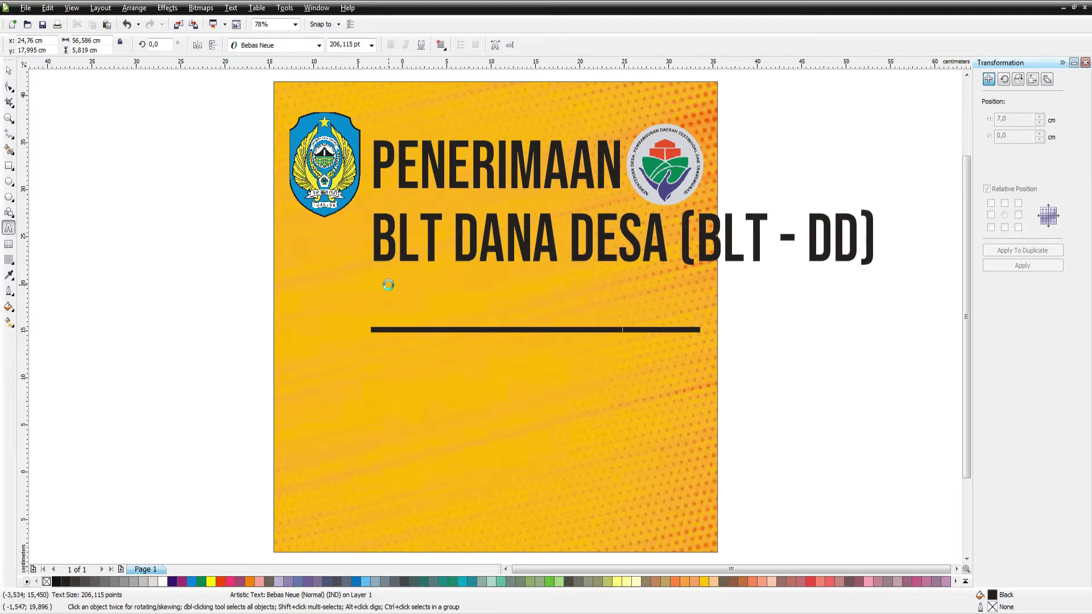
text(TAHUN 2021)
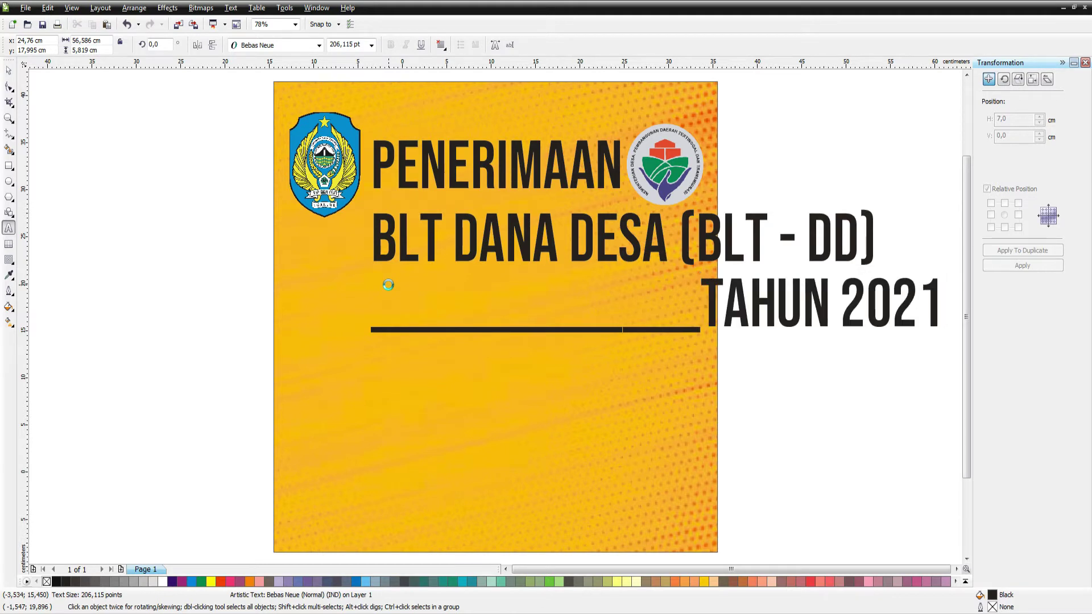
Place a copy of the underscored TAHUN 2021 line directly below the original.
click(8, 70)
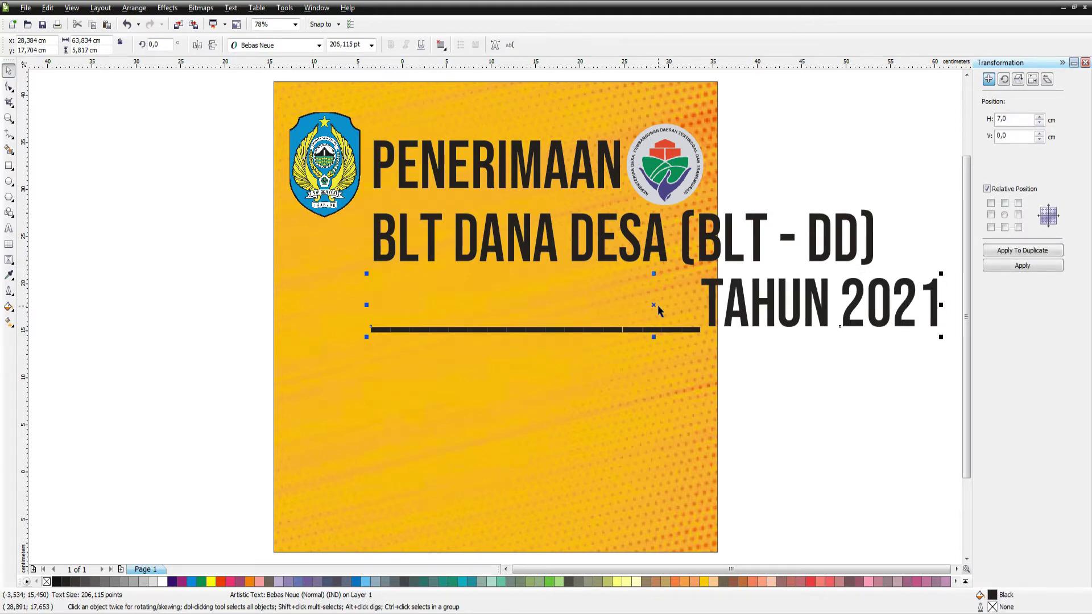
drag(658, 310, 654, 385)
click(654, 383)
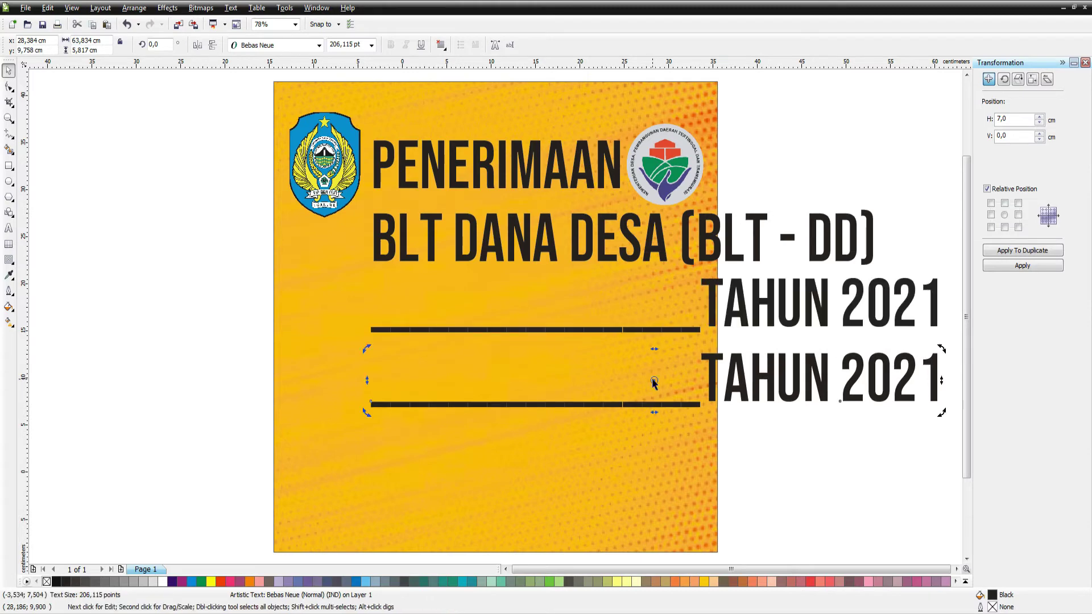
key(ctrl+a)
key(ctrl+z)
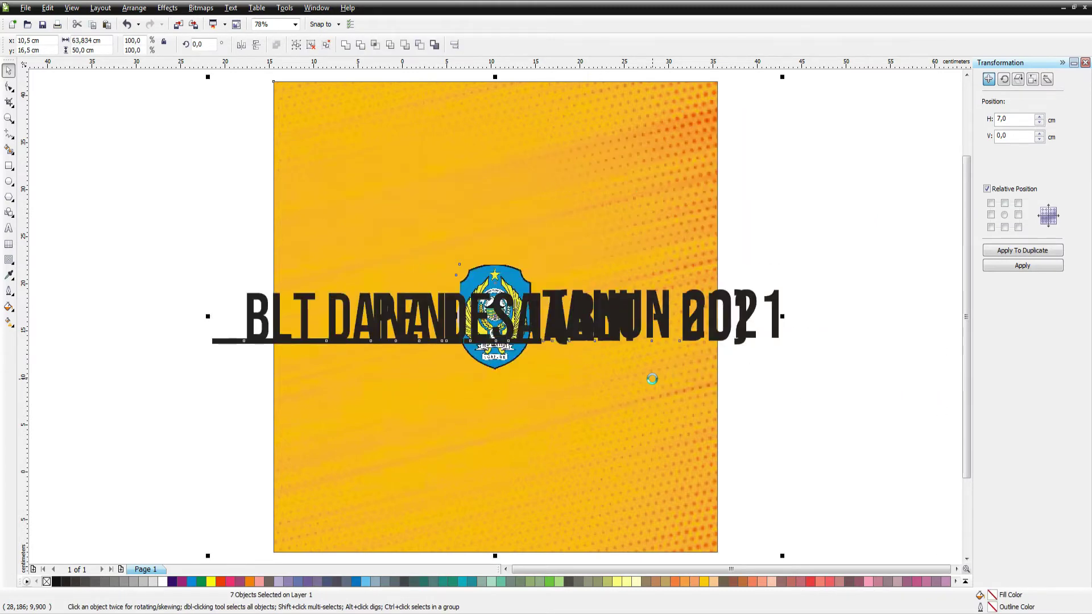
key(ctrl+z)
key(ctrl+z)
click(778, 449)
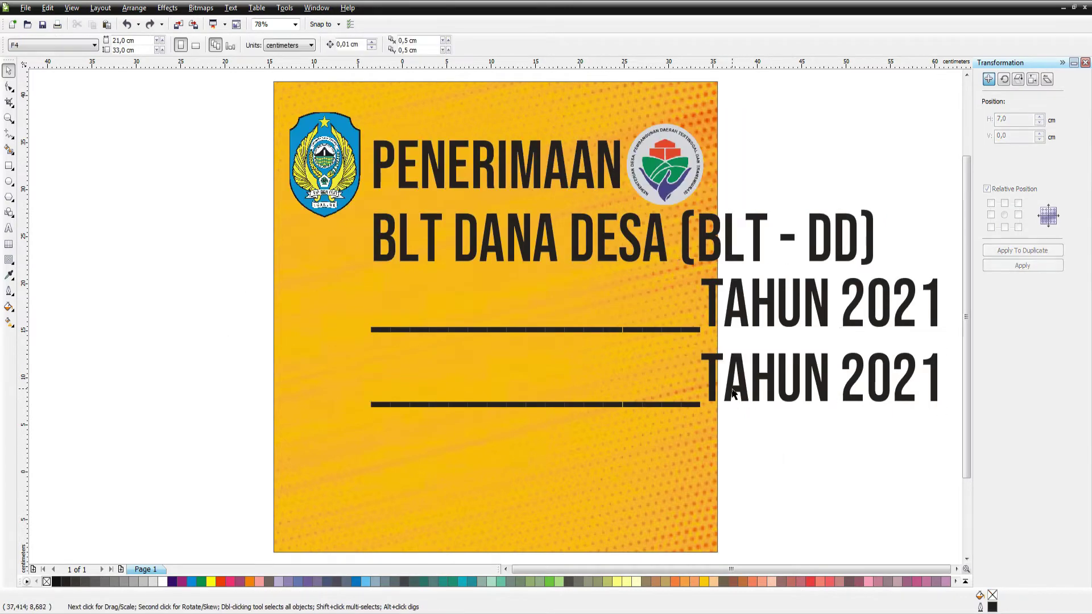
Replace the text of the lower TAHUN 2021 copy with "RP. 300.000,-".
double_click(710, 367)
key(ctrl+a)
text(RP.)
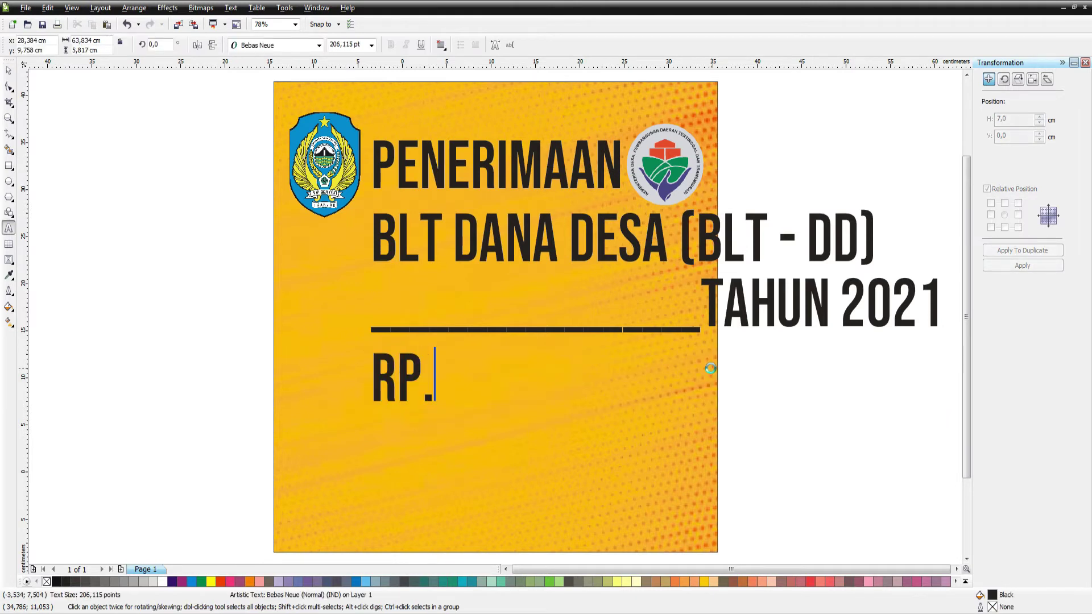
text( 3)
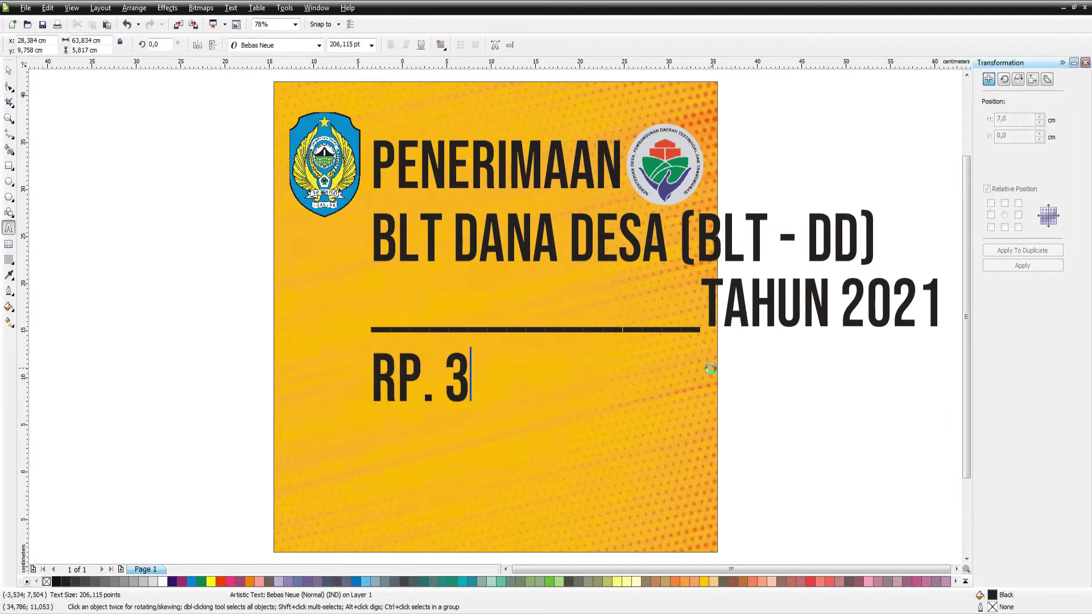
text(00.000,)
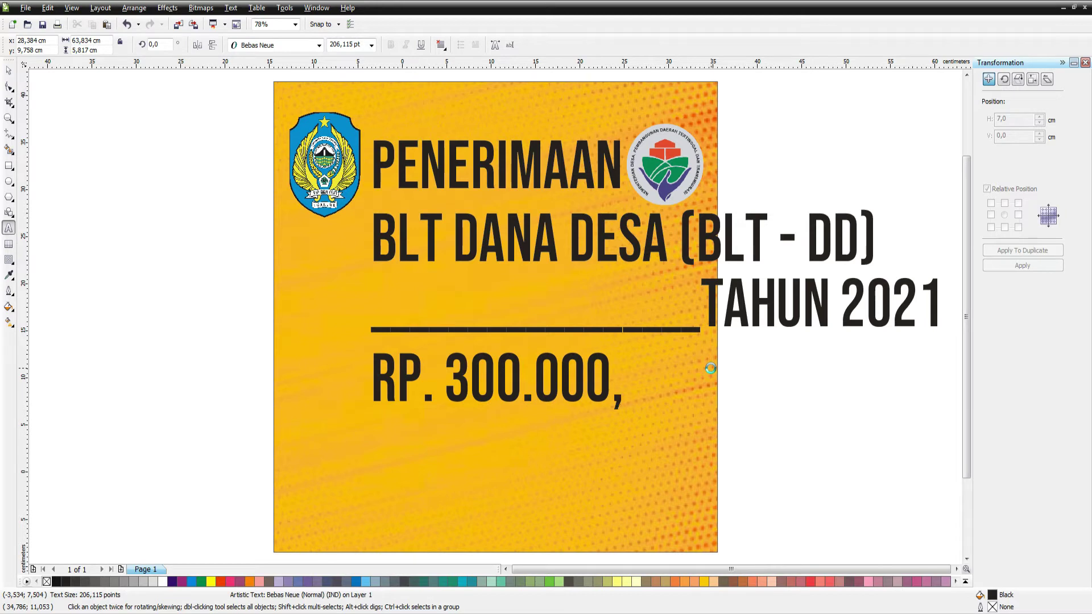
text(-)
Add the lines "DESA JINTEL" and "KECAMATAN REJOSO KABUPATEN NGANJUK" below the RP. 300.000,- amount.
key(Return)
text(DESA JINTEL)
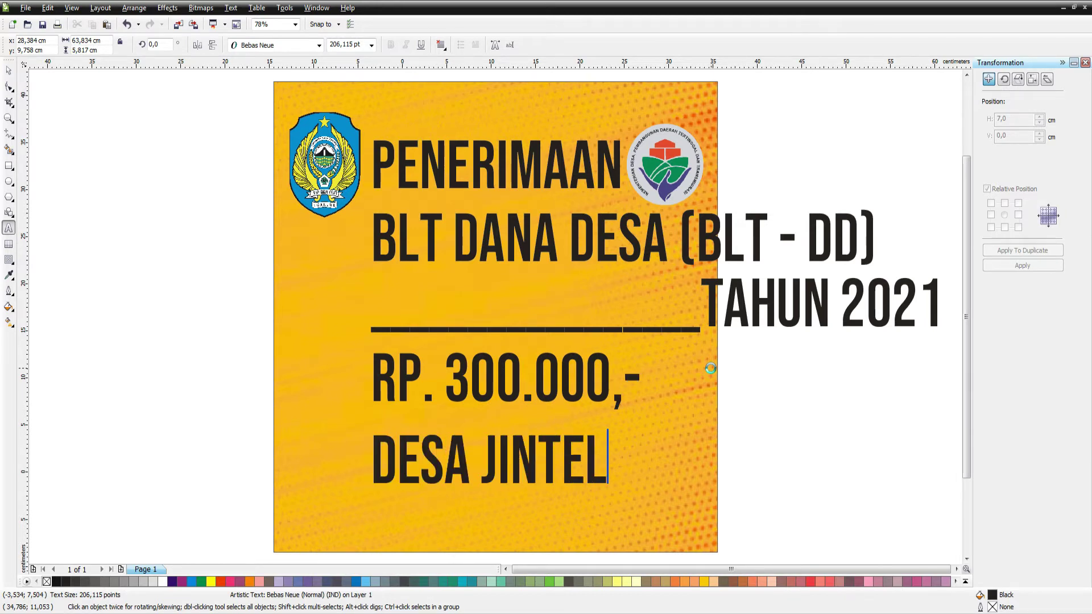
key(Return)
text(KEC)
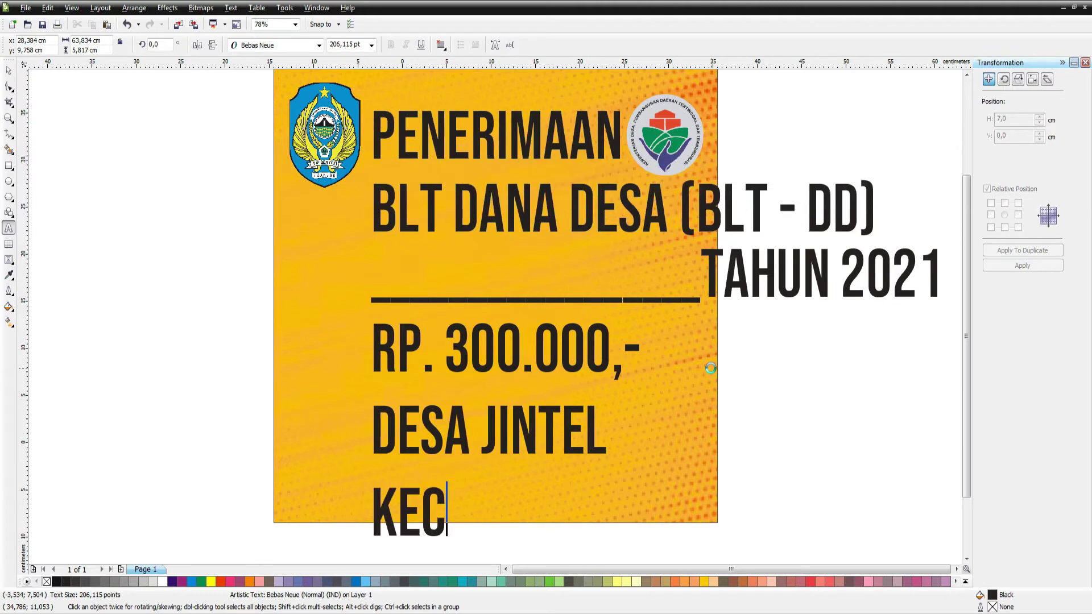
text(AMATAN REJOSO )
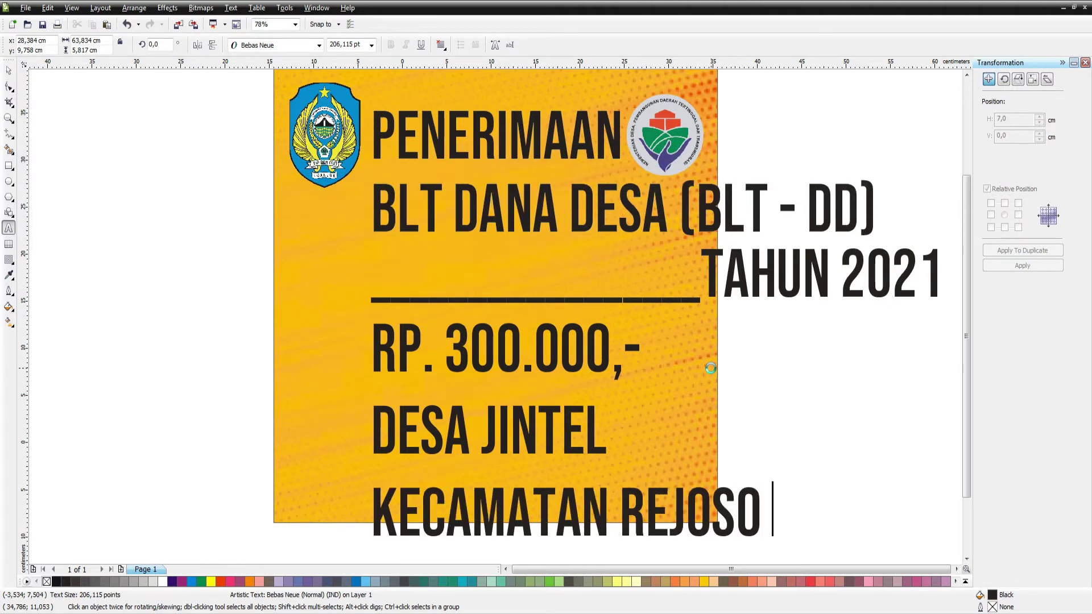
text(KABUPATEN NGANJUK)
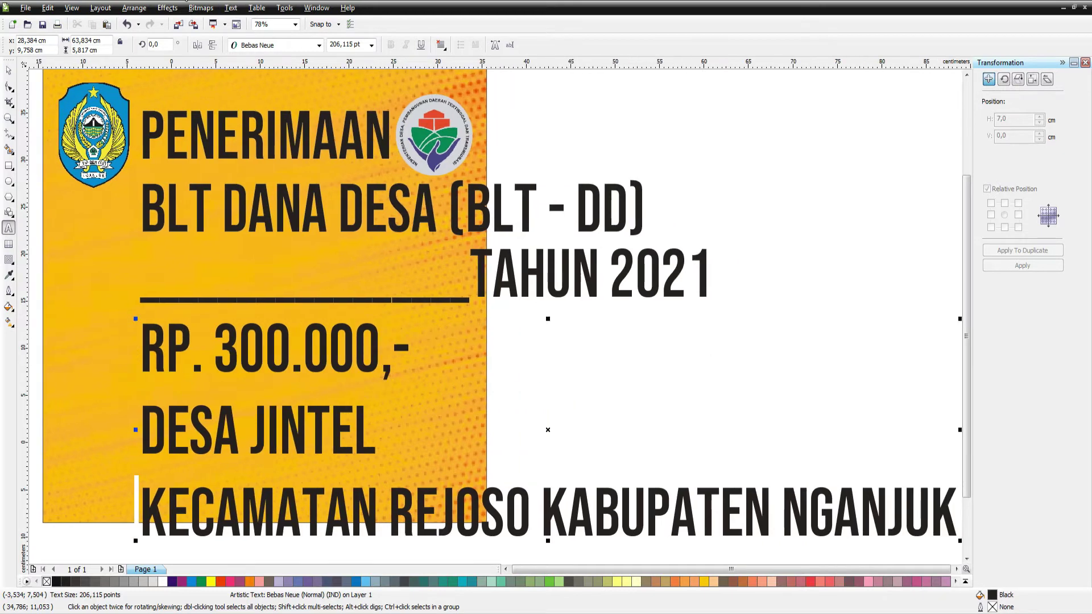
Break the text block into separate lines and set the RP. 300.000,- line in the Impact font.
click(8, 70)
click(267, 350)
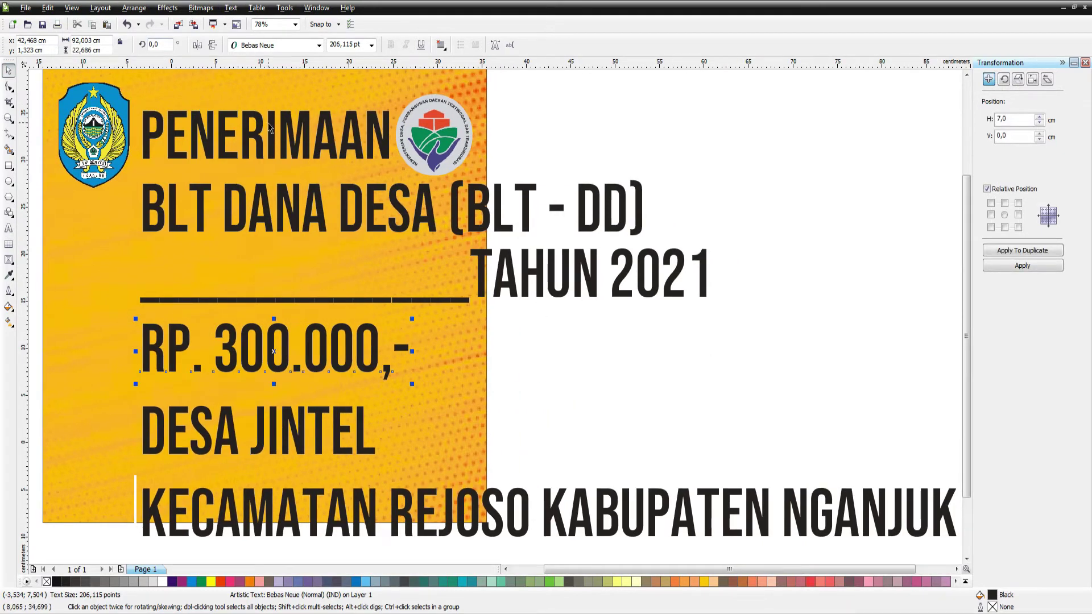
click(319, 48)
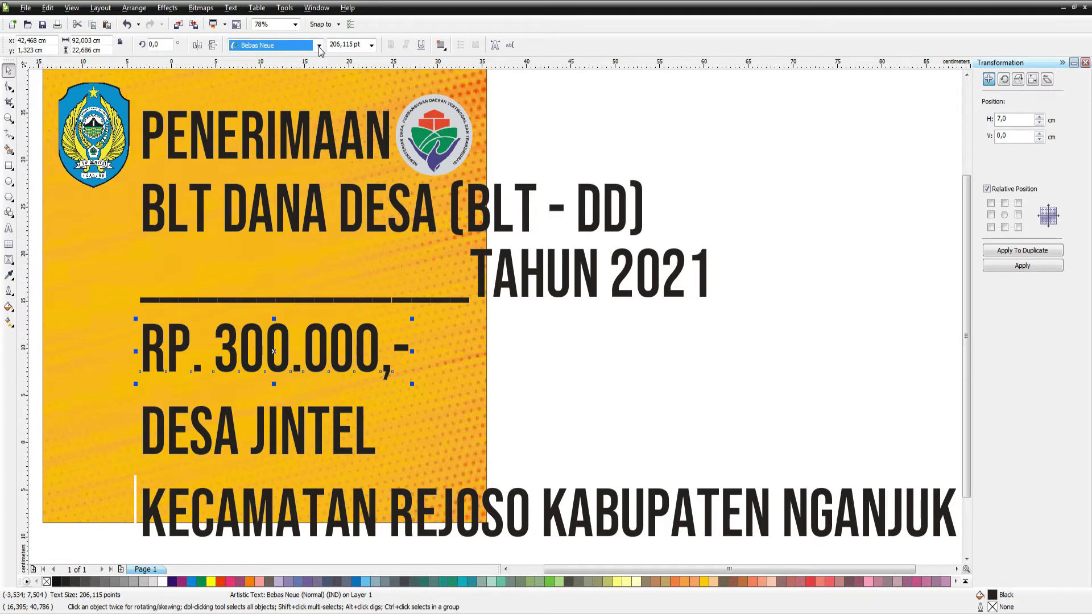
text(IMG Baby)
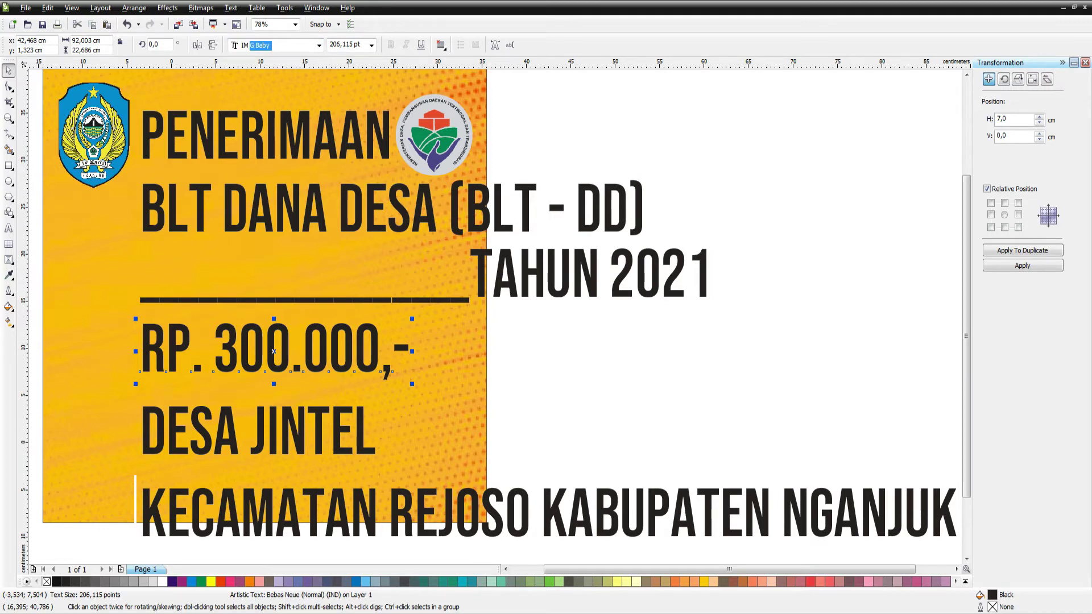
key(Down)
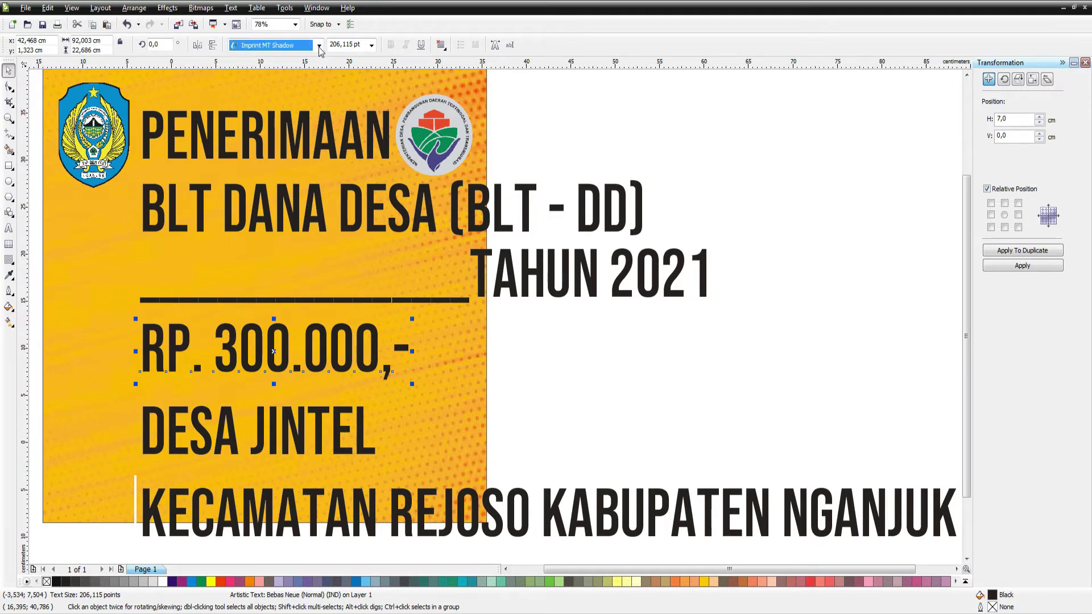
key(Return)
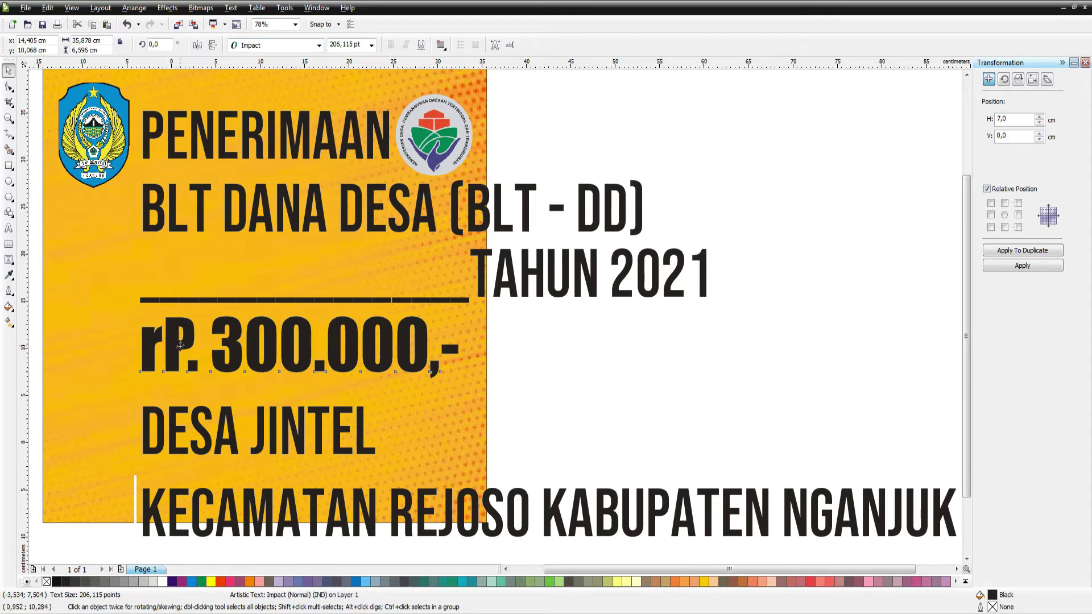
Correct the currency prefix of the 300.000,- amount to "Rp".
double_click(189, 344)
drag(190, 340, 135, 339)
text(Rp)
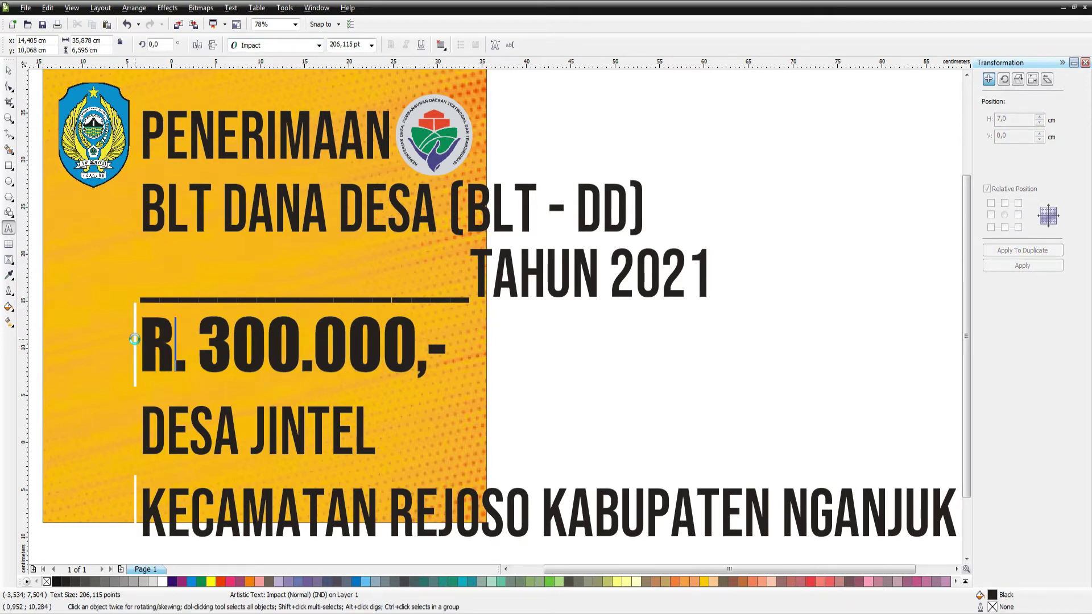
click(9, 70)
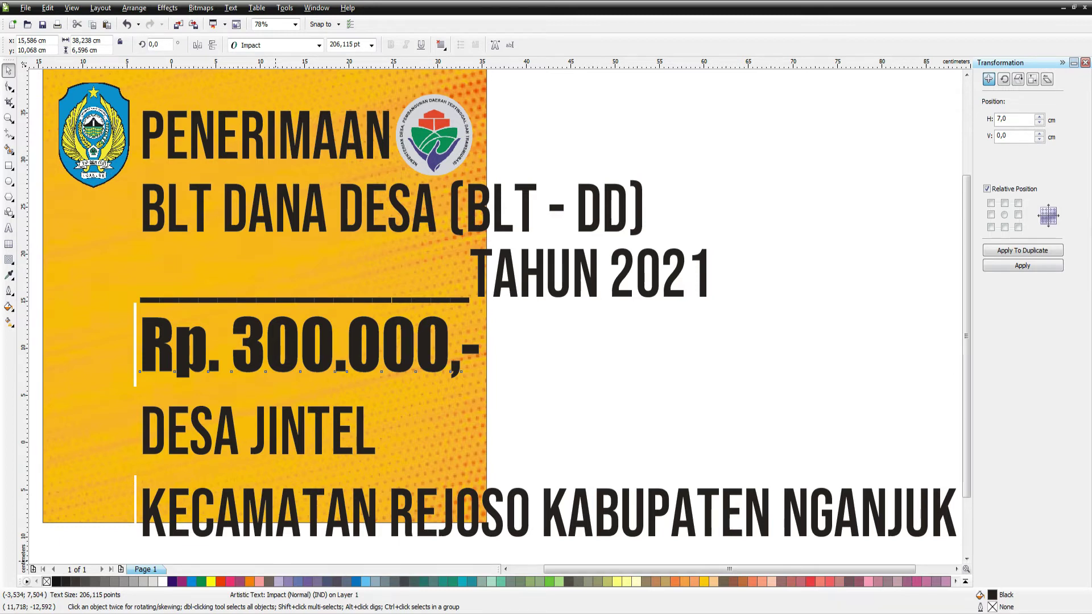
Fill the PENERIMAAN text with the purple-blue sampled from the round logo (R:60 G:62 B:136).
scroll(335, 202, down, 1)
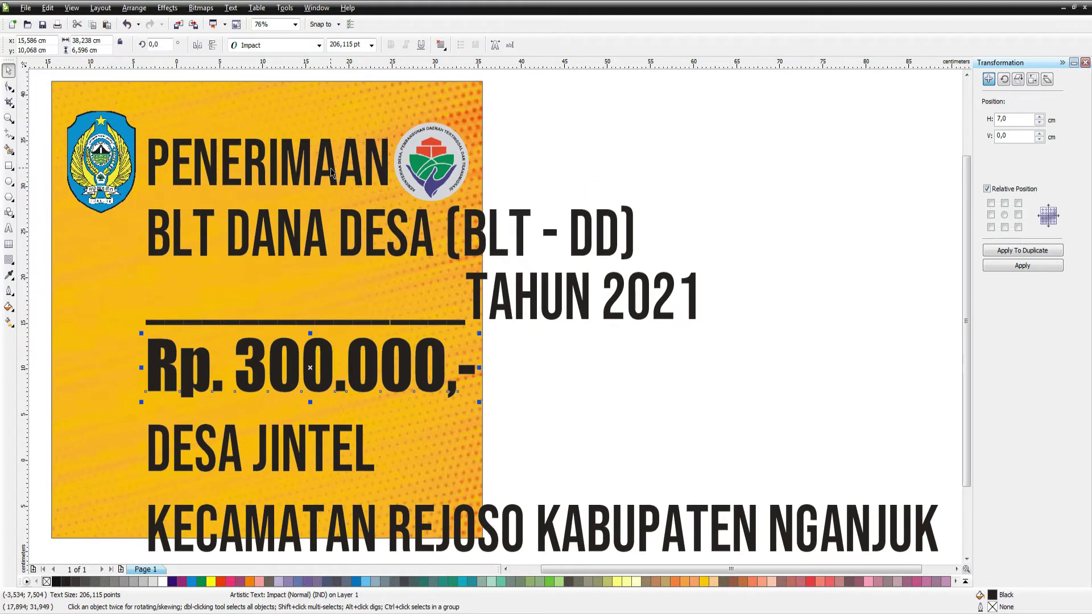
click(332, 177)
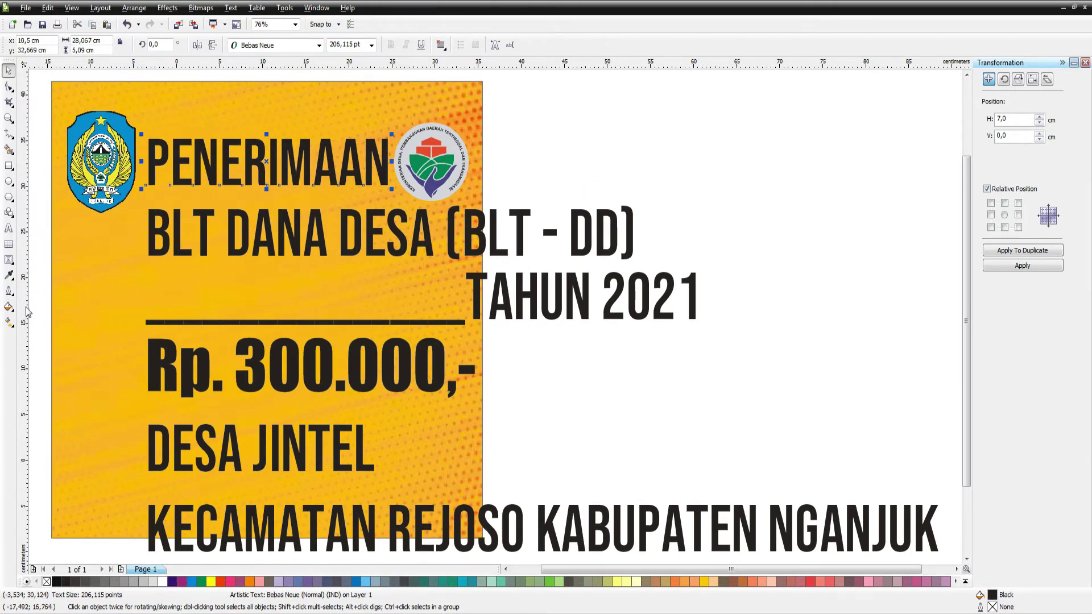
click(9, 275)
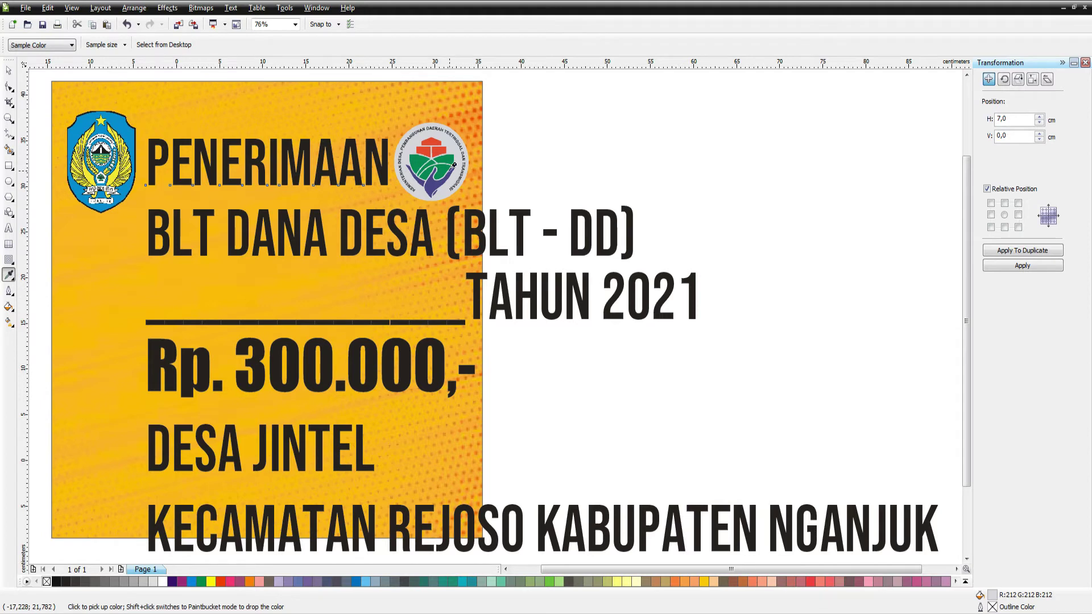
click(438, 179)
click(381, 157)
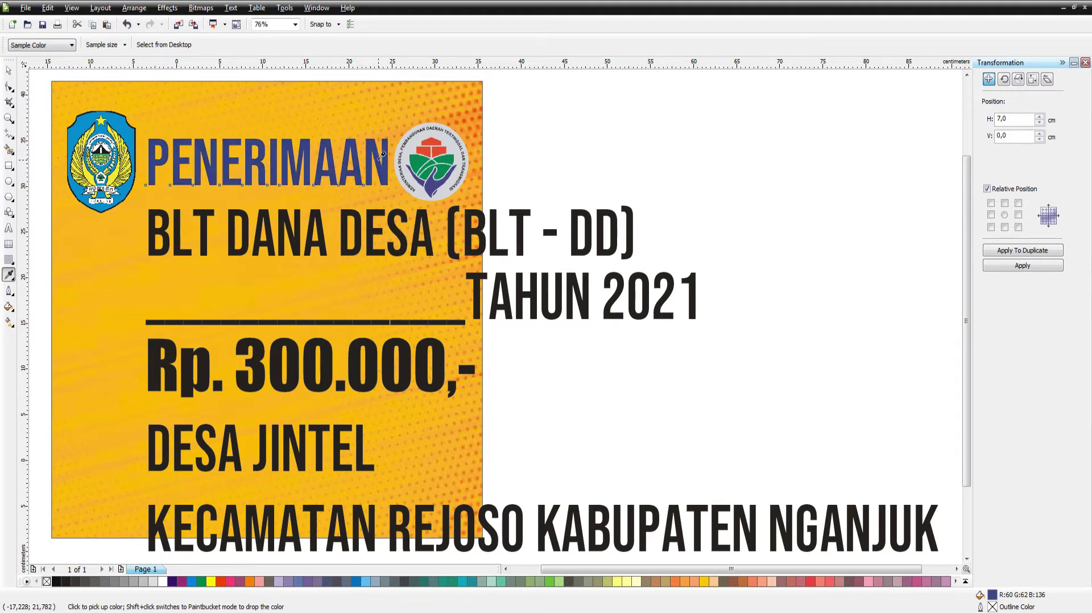
Add a one-step outside contour with a 0,5 cm offset to PENERIMAAN.
click(9, 260)
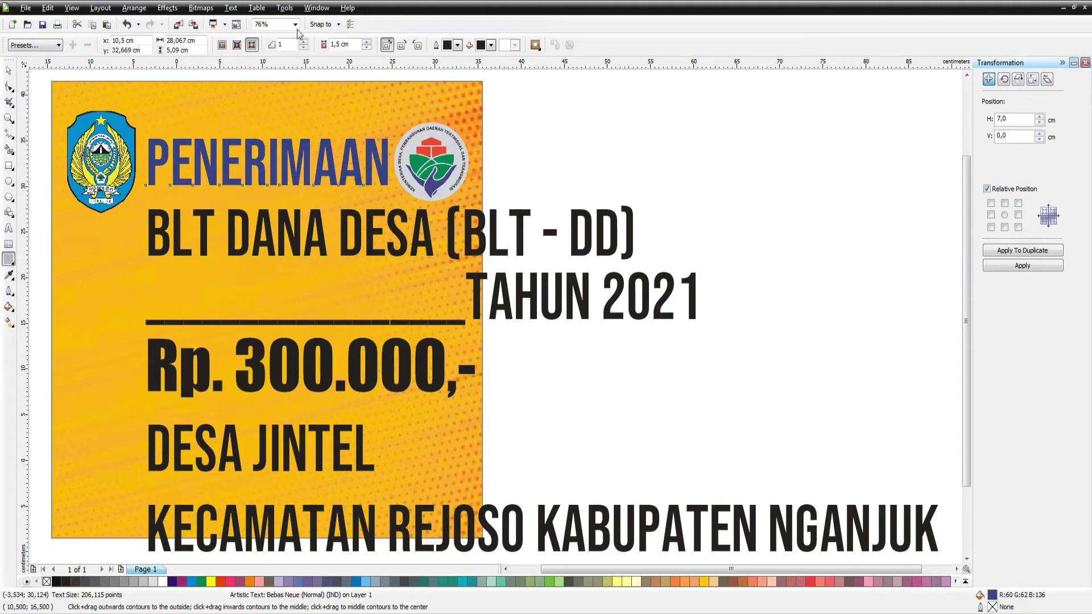
click(251, 45)
double_click(341, 43)
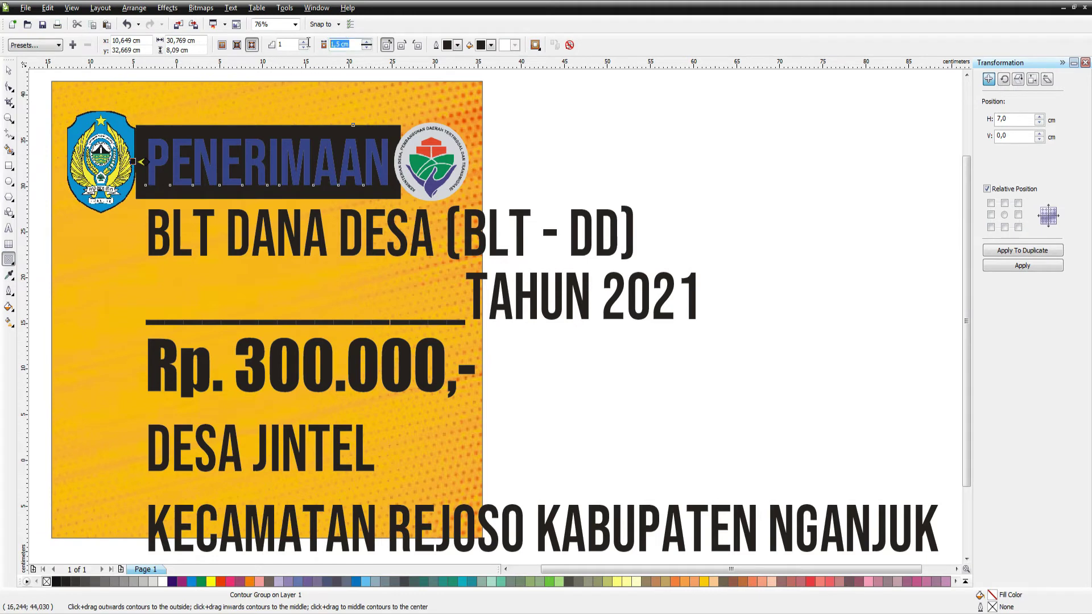
text(0,5)
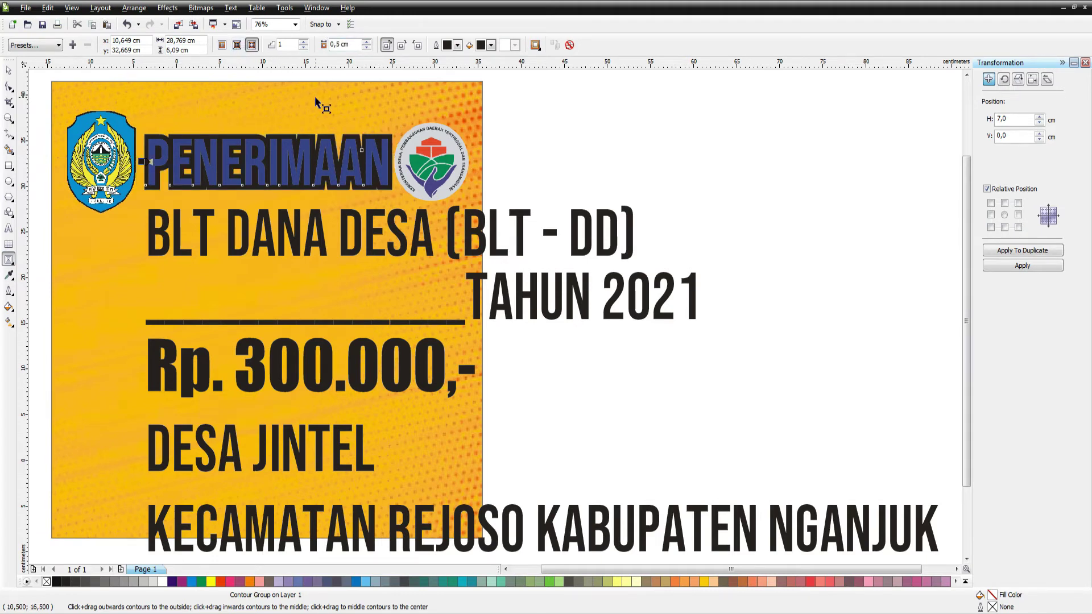
Break the contour apart from the PENERIMAAN text and fill the contour shape white.
key(ctrl+k)
key(space)
click(504, 139)
click(370, 140)
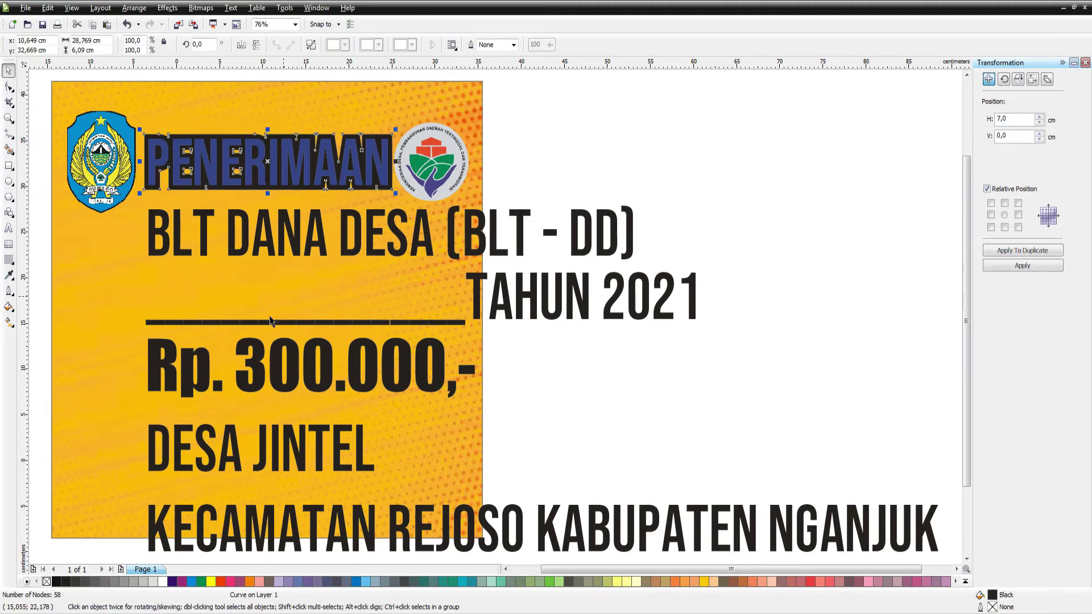
click(162, 581)
click(569, 182)
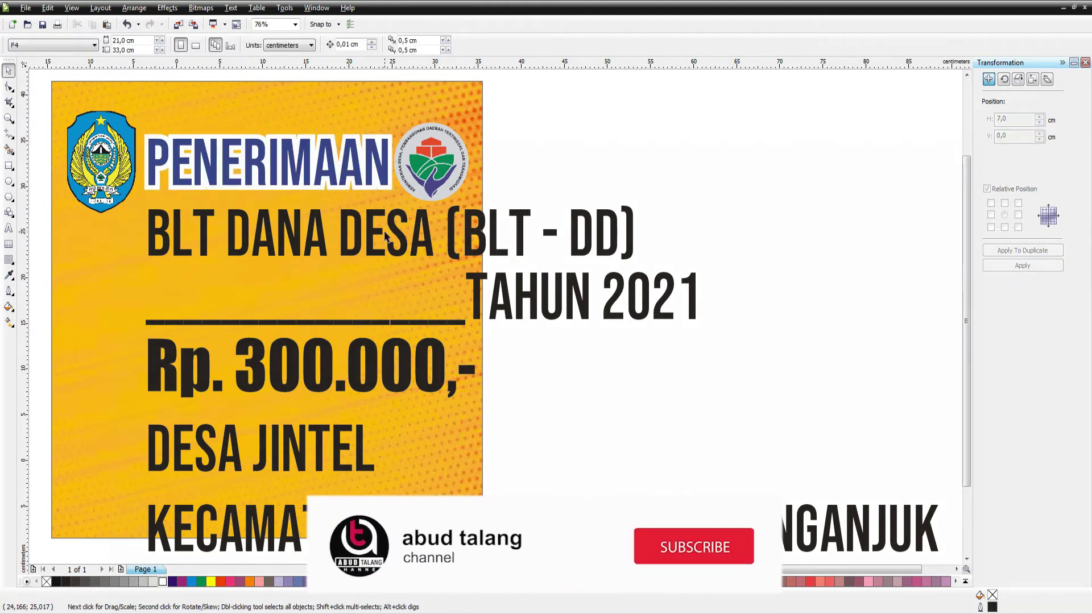
Try the BLT DANA DESA (BLT - DD) line in Impact, reduced to about 150.6 pt and centred on the page.
click(389, 236)
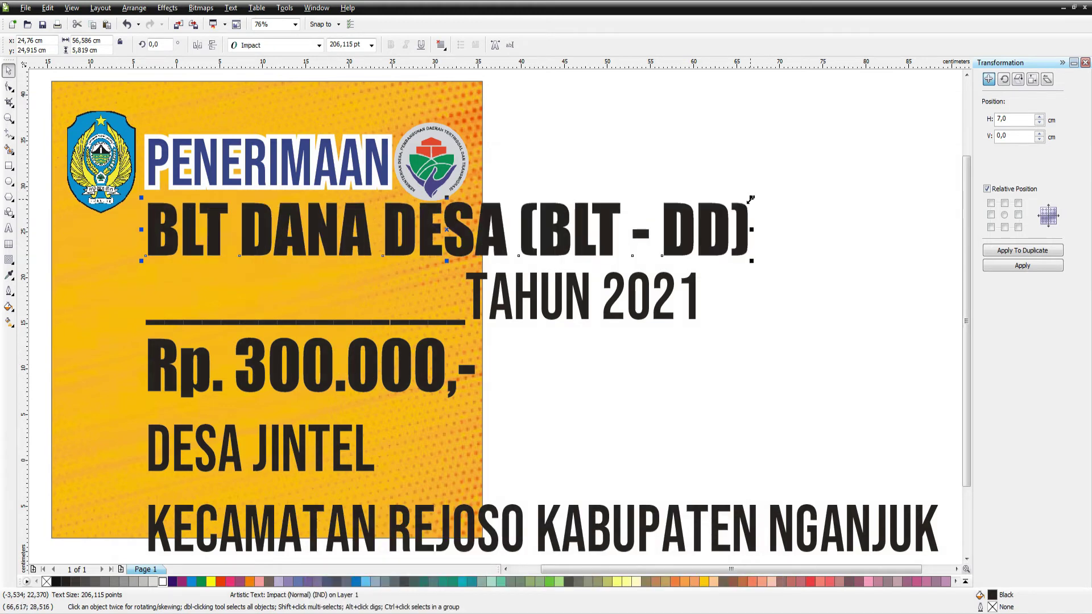
drag(751, 199, 589, 212)
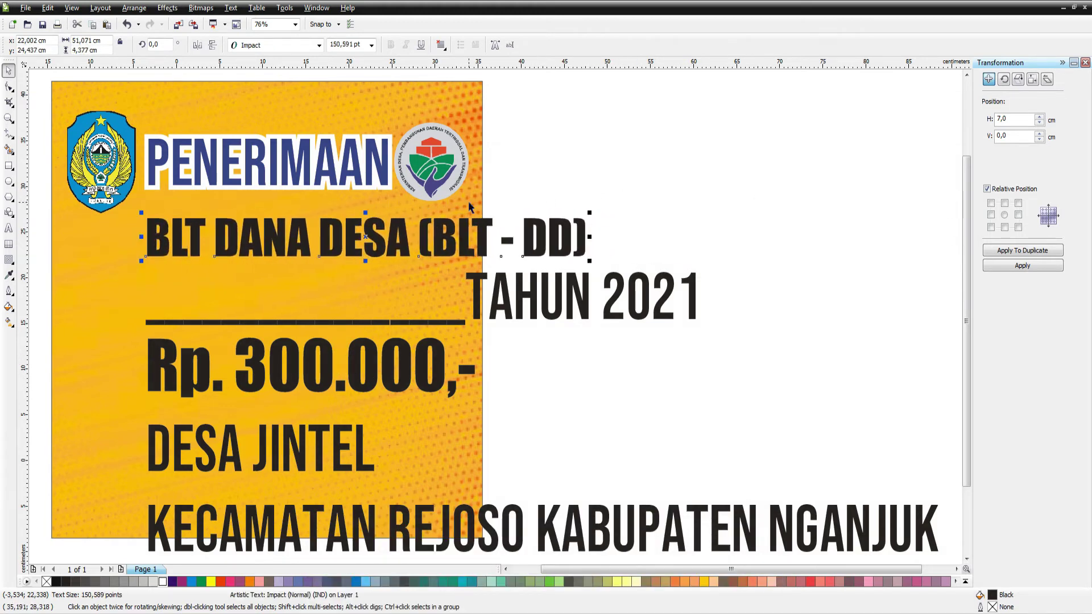
key(p)
click(641, 210)
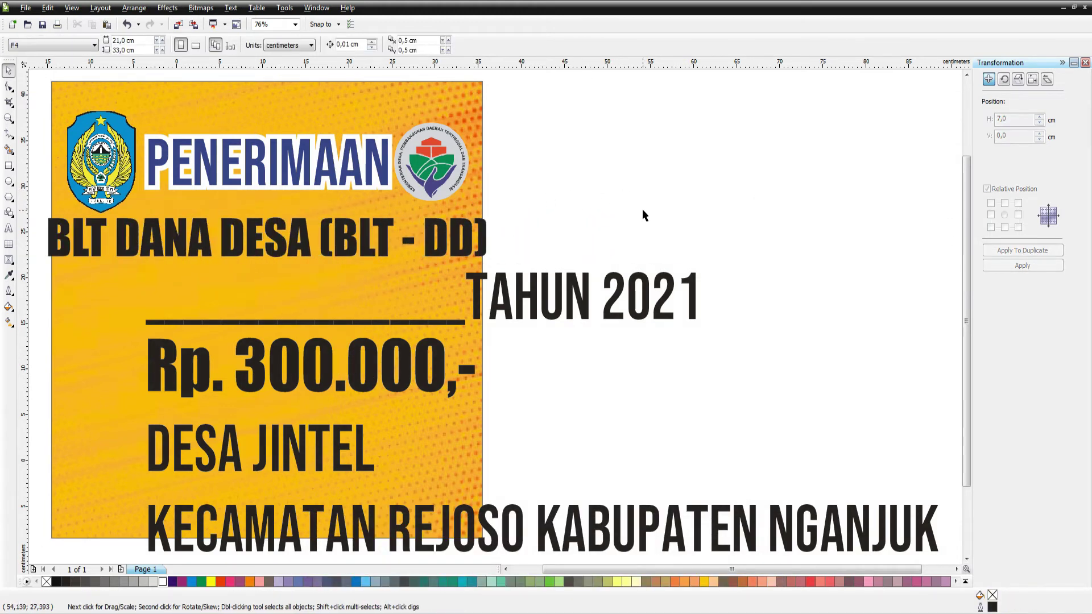
click(468, 237)
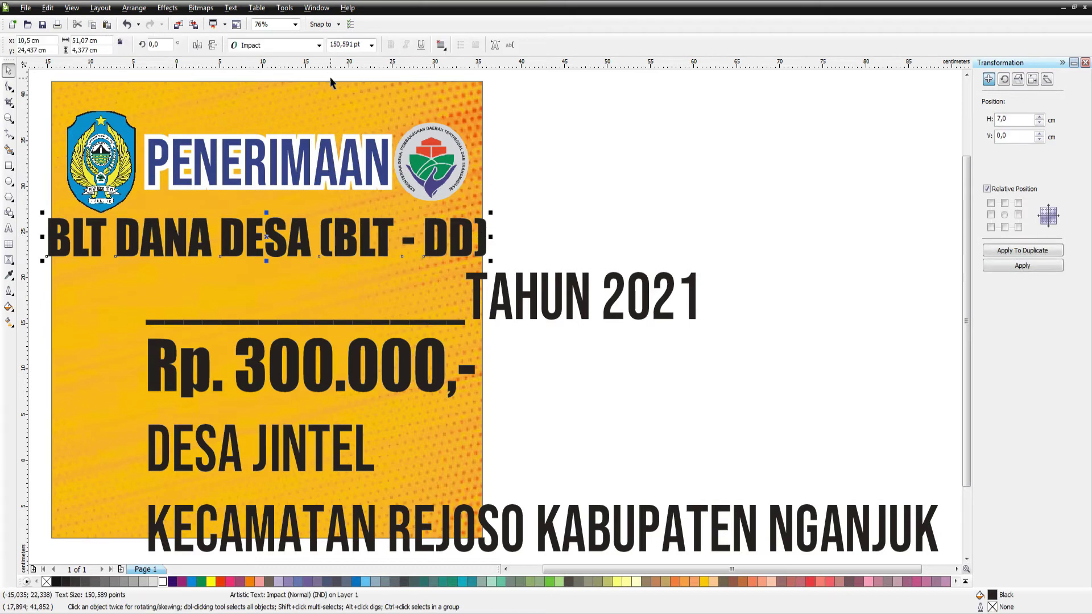
Undo the centring, resizing and Impact font change on the BLT DANA DESA (BLT - DD) line.
key(ctrl+z)
key(ctrl+z)
key(ctrl+z)
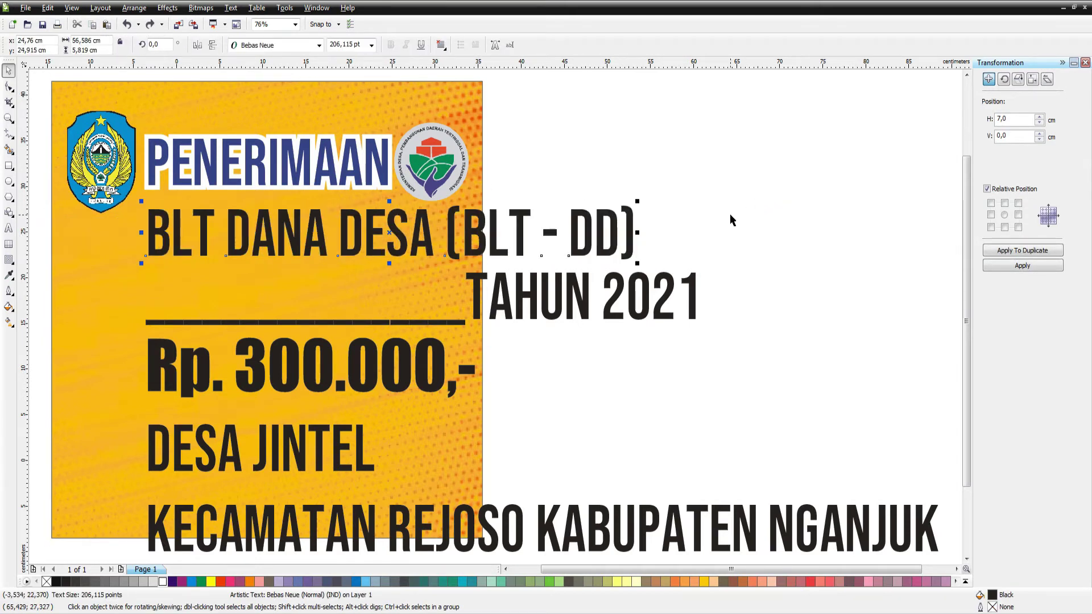
Centre the BLT DANA DESA (BLT - DD) line horizontally on the background in Bebas Neue at about 149.1 pt.
key(ctrl+shift+z)
key(ctrl+shift+z)
key(ctrl+shift+z)
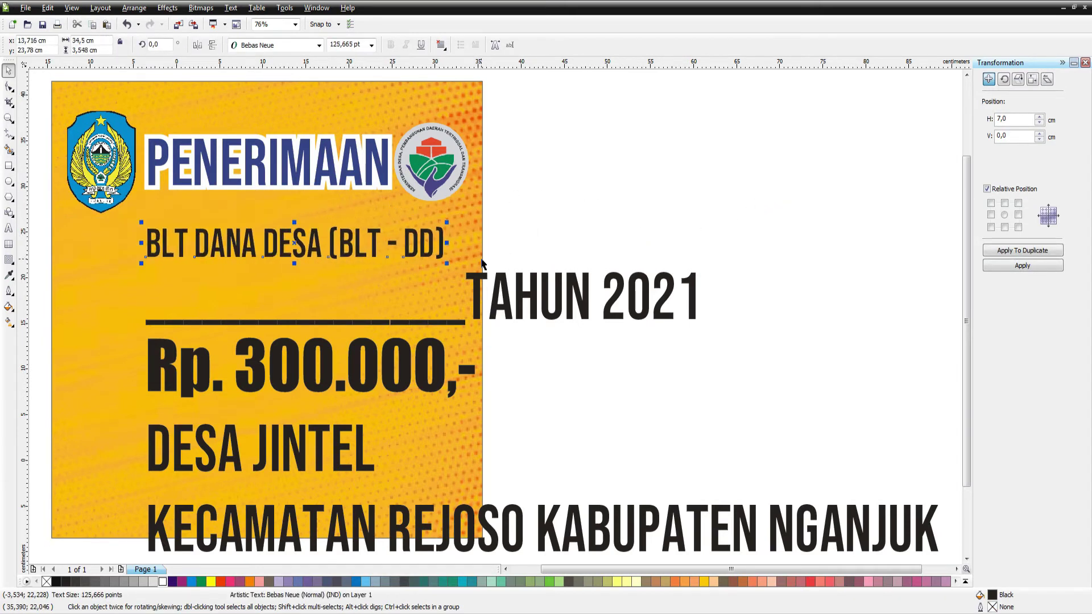
shift+click(358, 283)
key(c)
click(620, 189)
click(422, 227)
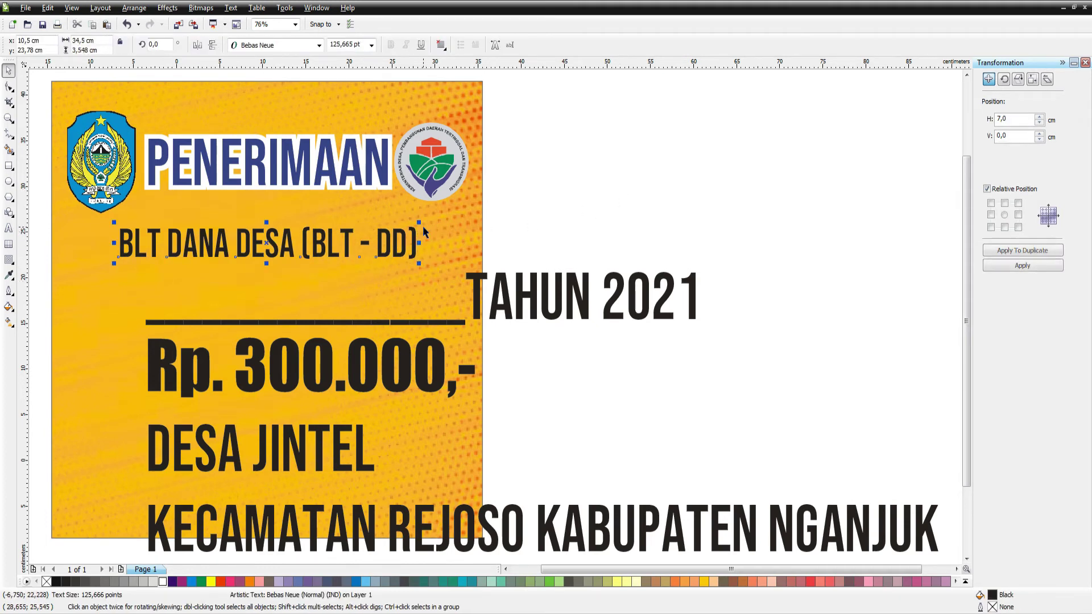
drag(428, 220, 428, 212)
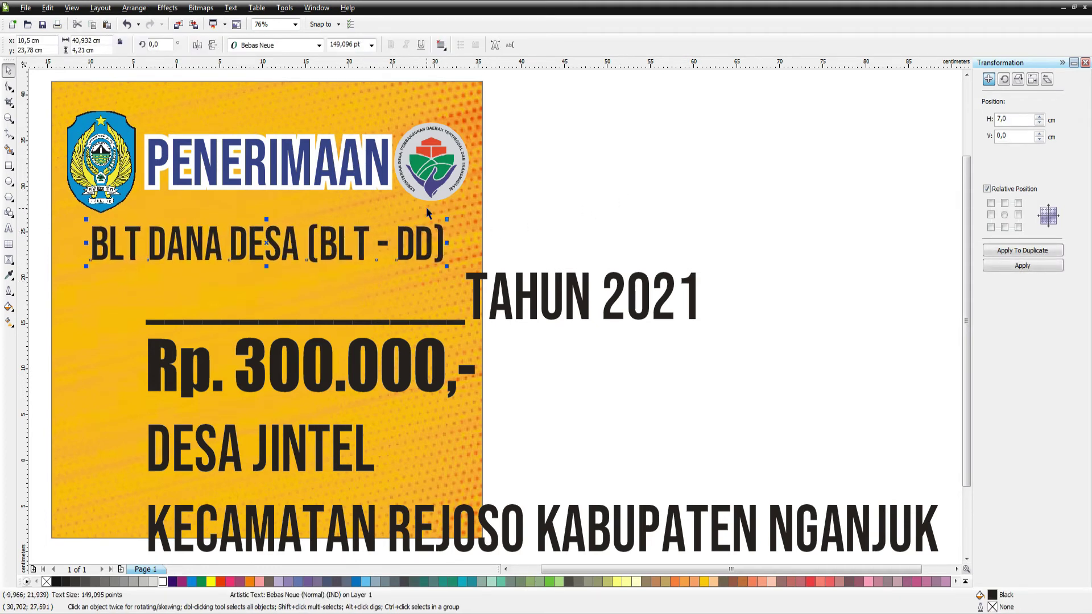
Draw a rectangle about 45 × 5.8 cm around the BLT DANA DESA (BLT - DD) line and centre it horizontally on the background.
click(10, 167)
drag(74, 217, 462, 269)
key(space)
shift+click(473, 254)
key(c)
click(541, 214)
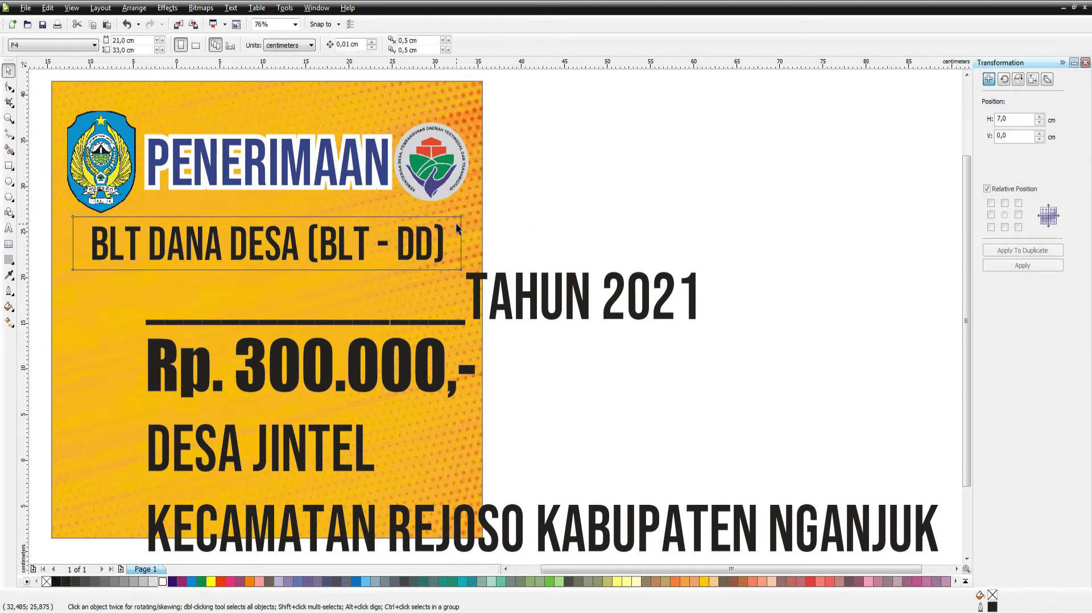
Give the rectangle the blue fill of PENERIMAAN without an outline and place it behind the BLT DANA DESA (BLT - DD) text.
click(458, 225)
click(562, 330)
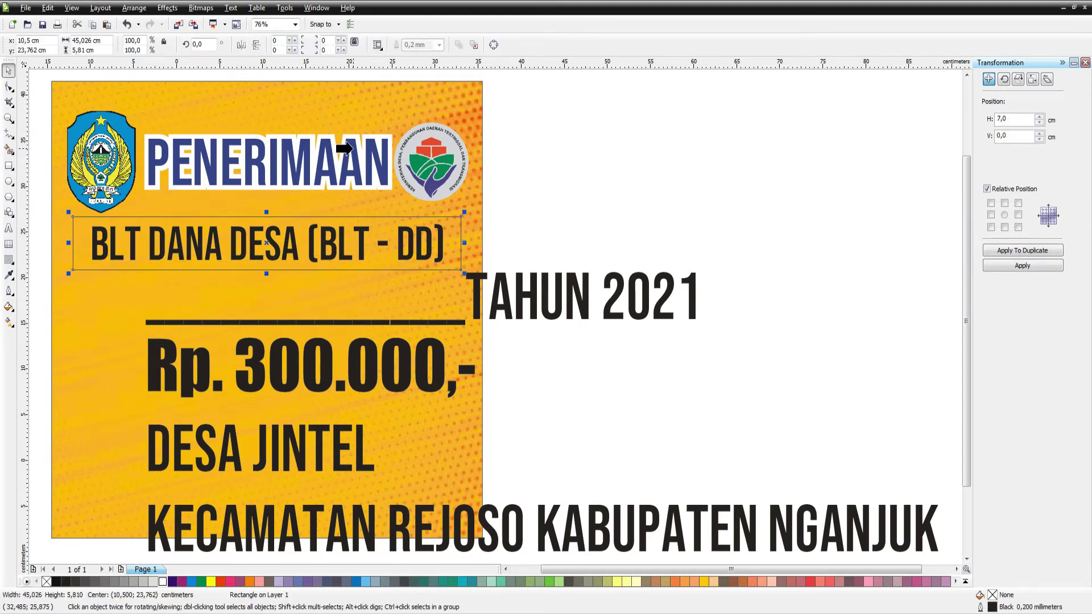
click(351, 148)
key(ctrl+Page_Down)
key(ctrl+Page_Down)
key(ctrl+Page_Down)
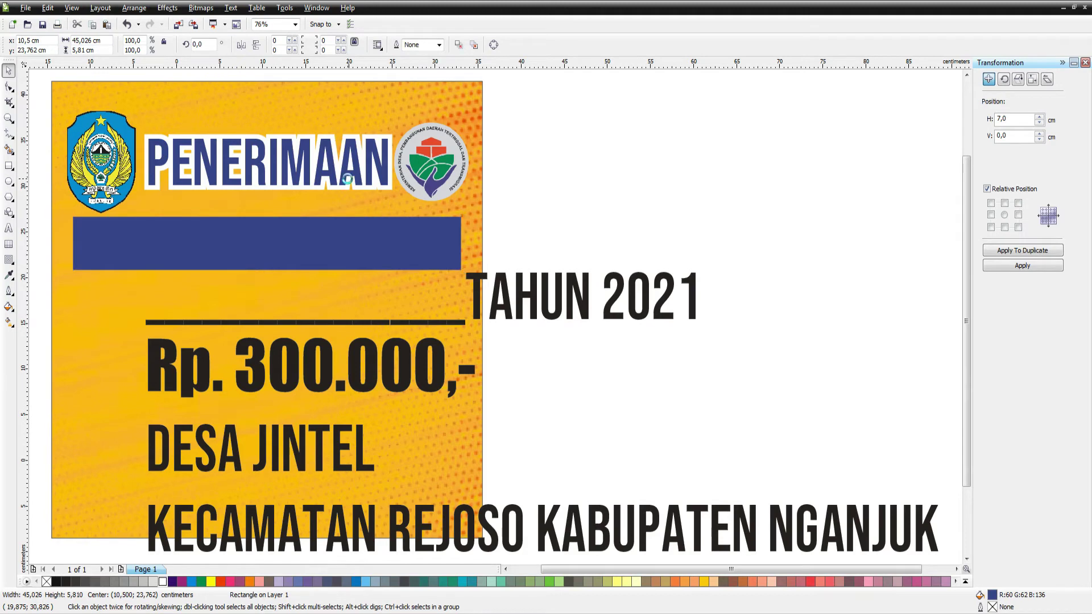
click(538, 221)
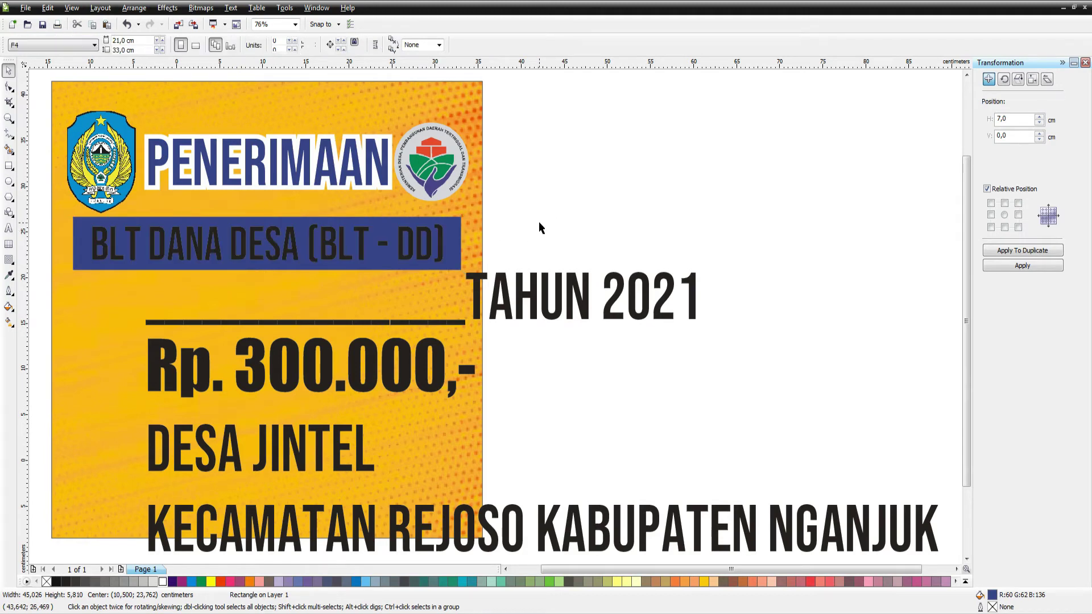
Fill the BLT DANA DESA (BLT - DD) text white.
click(438, 235)
click(163, 581)
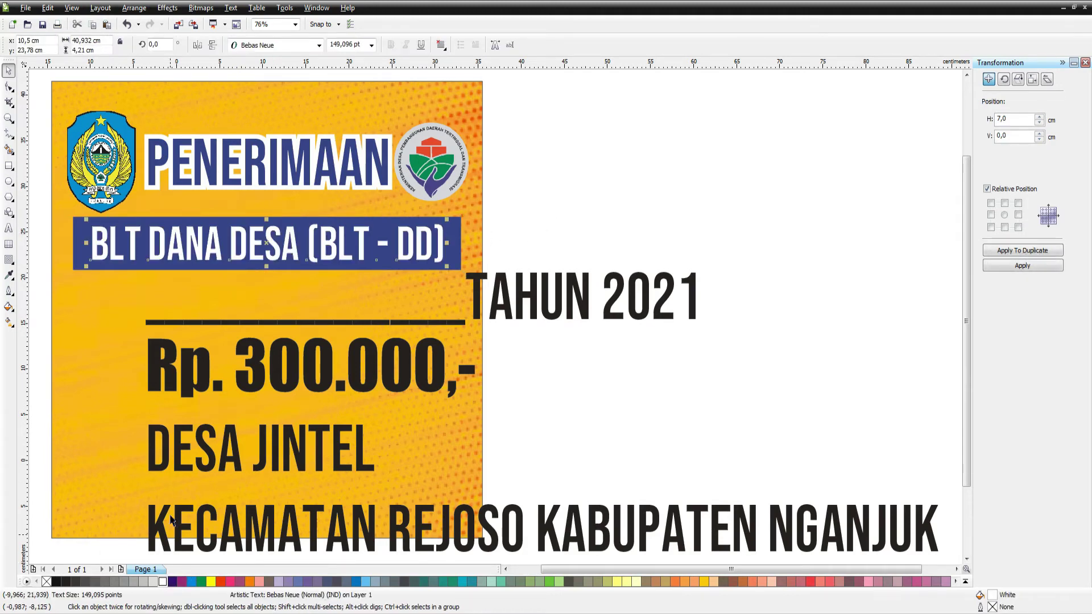
scroll(333, 218, up, 4)
scroll(429, 339, down, 4)
Reduce the underscored TAHUN 2021 line to about 105.6 pt and centre it horizontally on the background.
click(480, 301)
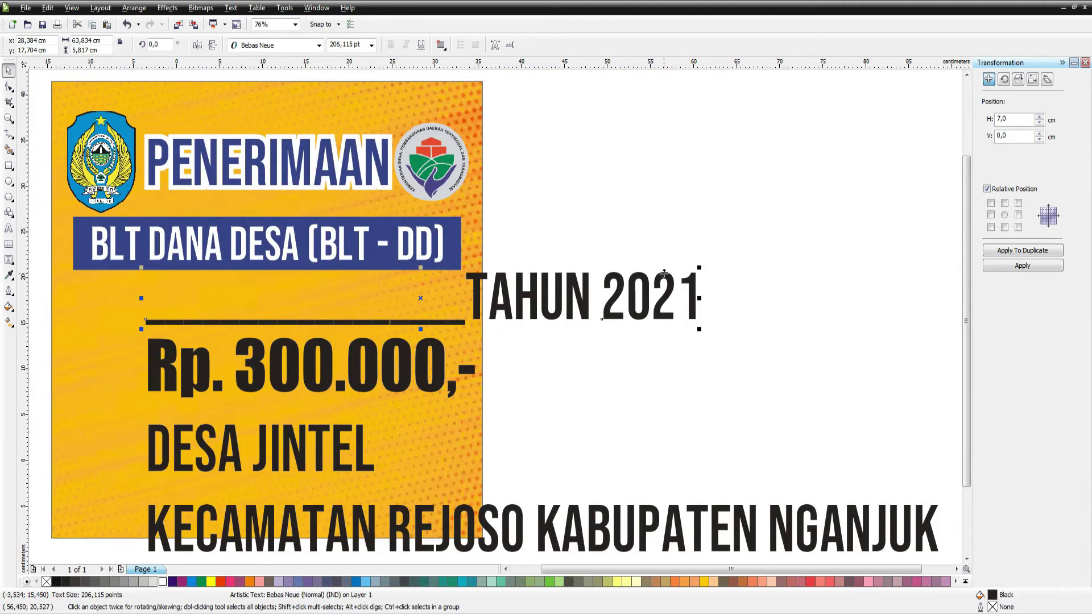
drag(700, 267, 431, 293)
shift+click(388, 263)
key(c)
click(577, 285)
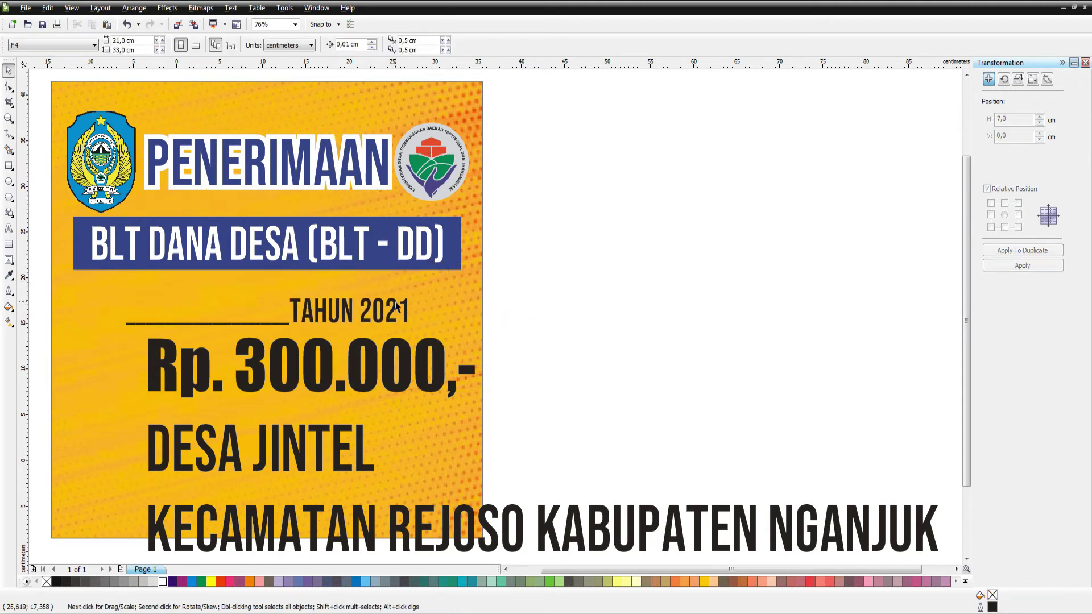
Raise the TAHUN 2021 line closer to the blue bar and fill it with the same blue.
double_click(380, 295)
click(9, 70)
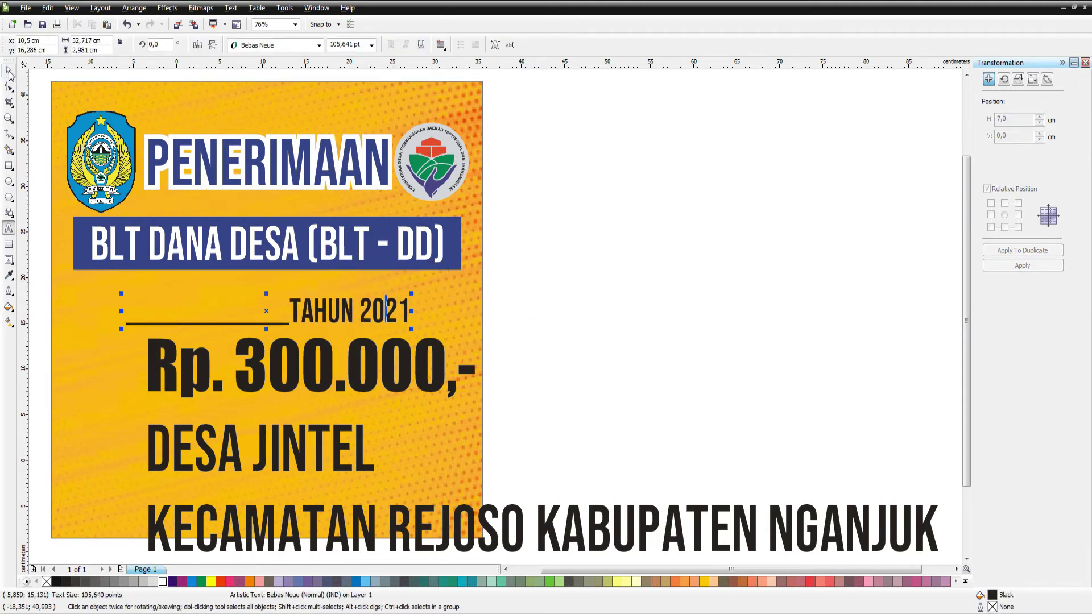
drag(331, 305, 335, 301)
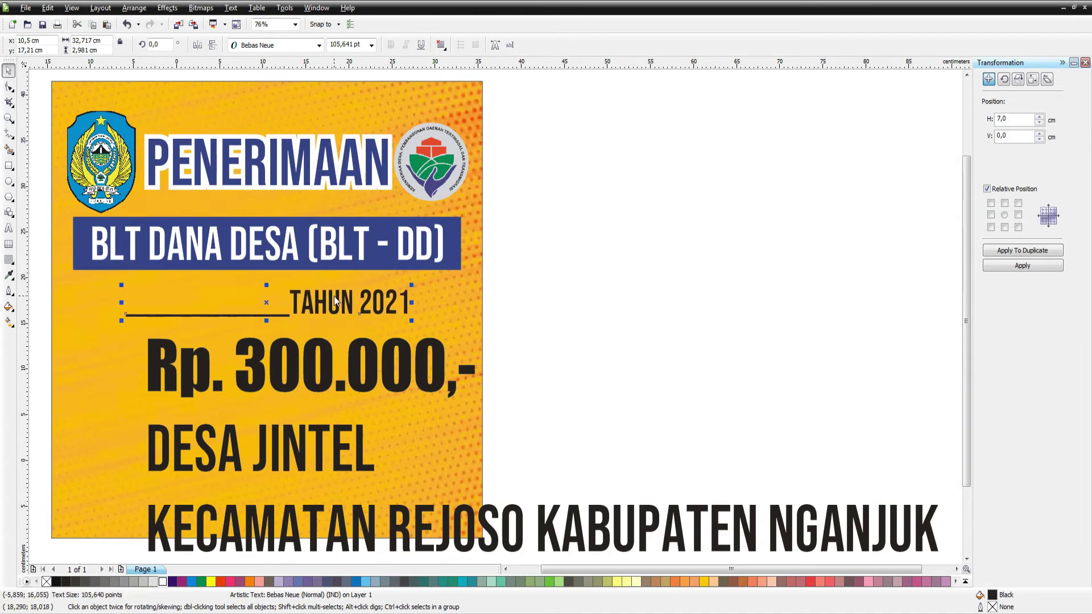
click(379, 261)
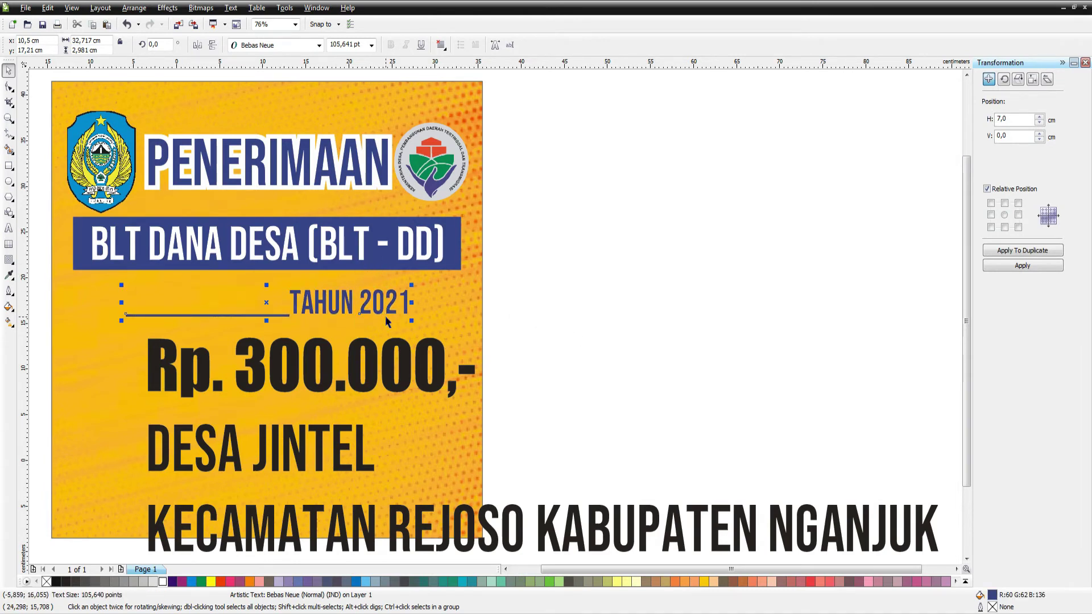
Centre the Rp. 300.000,- line horizontally, move it slightly lower and enlarge it to about 241.3 pt.
click(398, 346)
shift+click(473, 327)
key(c)
click(534, 327)
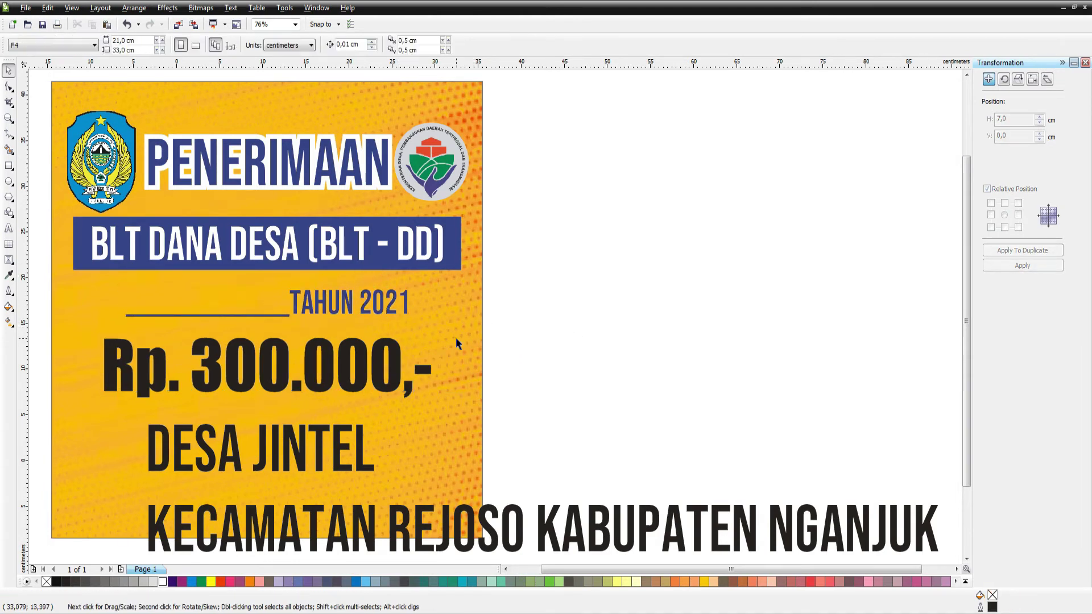
drag(397, 346, 420, 357)
shift+click(453, 331)
key(c)
click(510, 331)
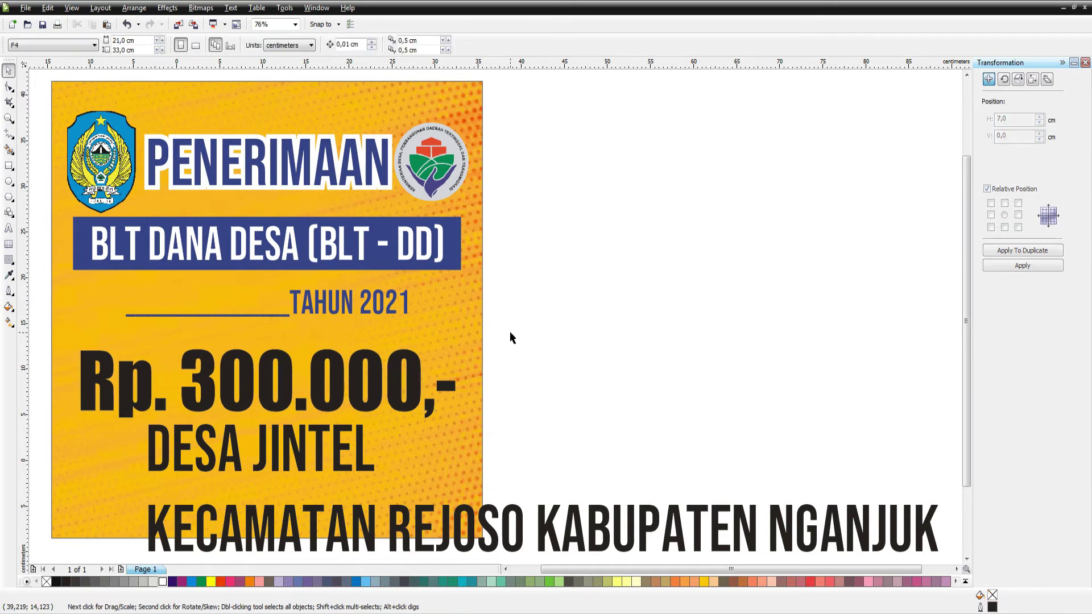
click(417, 359)
drag(459, 345, 465, 341)
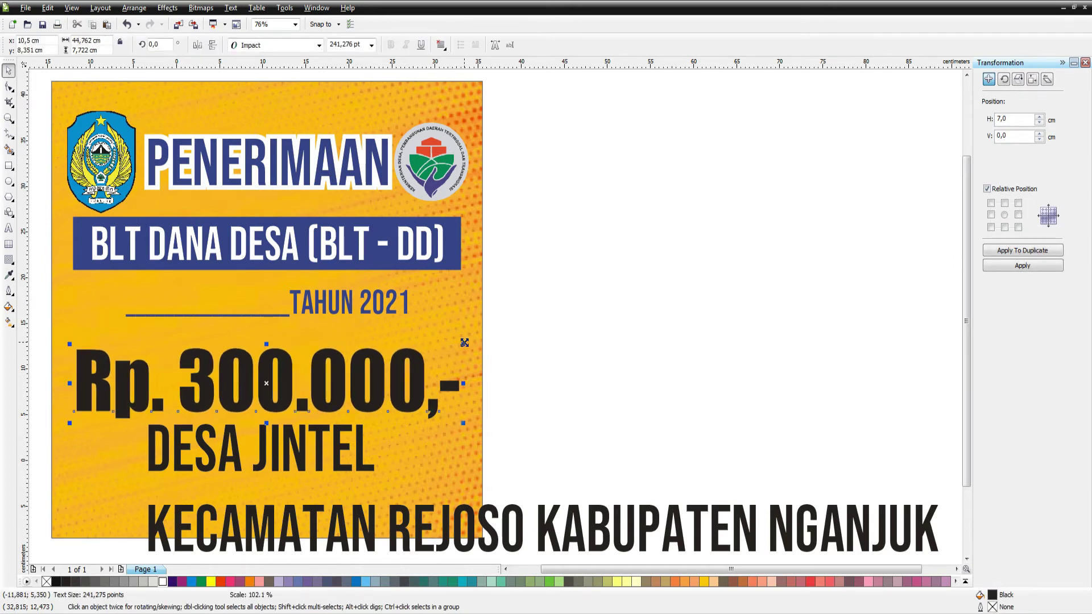
Fill the Rp. 300.000,- text with the bar's blue and add a one-step outside contour with a 1 cm offset.
key(ctrl+shift+a)
click(379, 269)
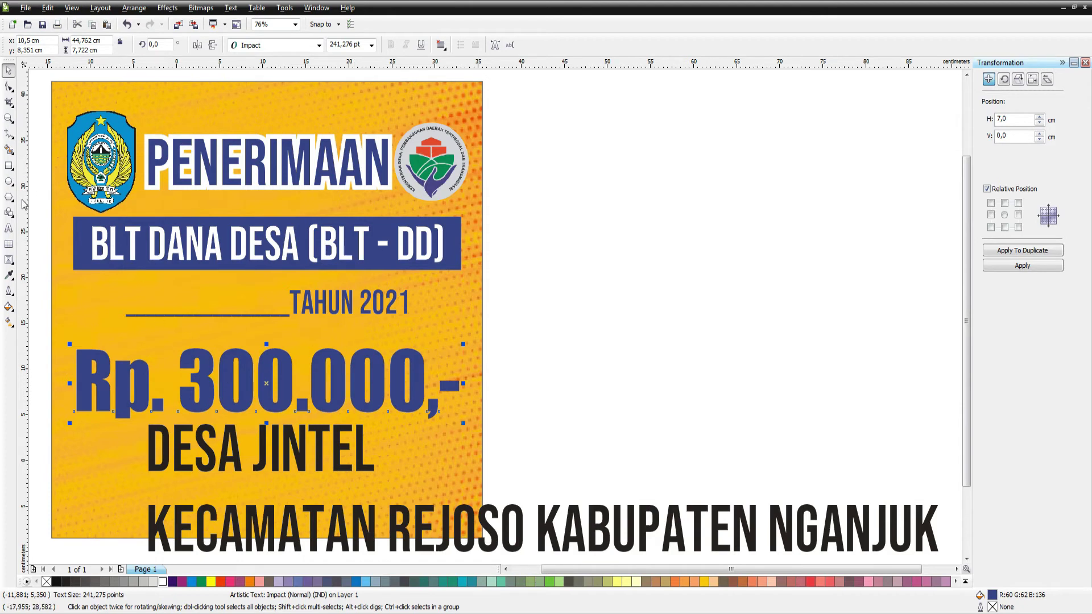
click(9, 261)
click(251, 46)
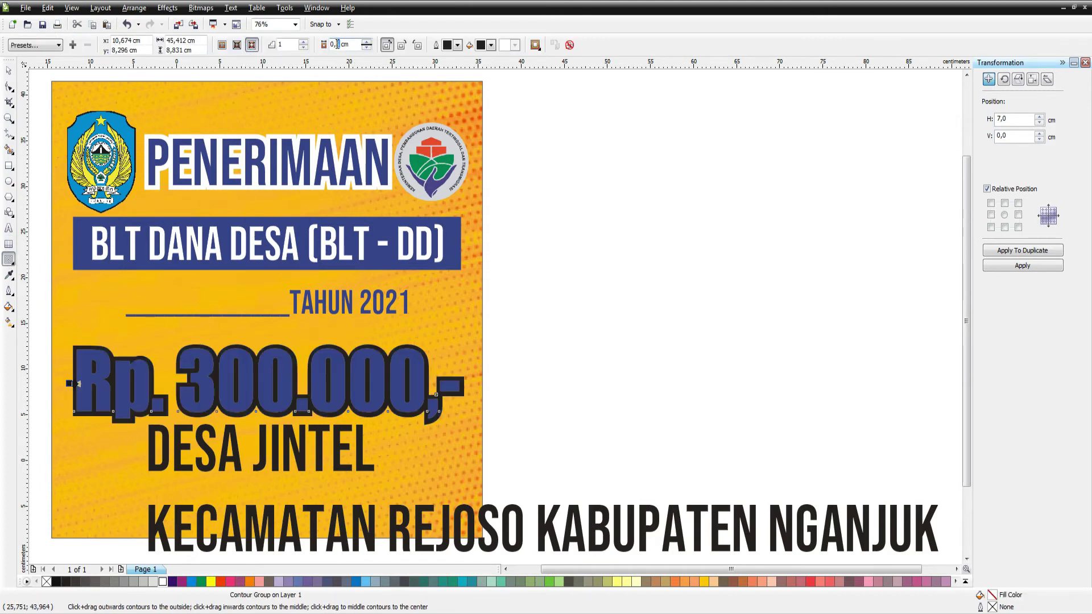
text(1)
key(Return)
Break the contour apart from the Rp. 300.000,- text and fill the contour shape white.
key(ctrl+k)
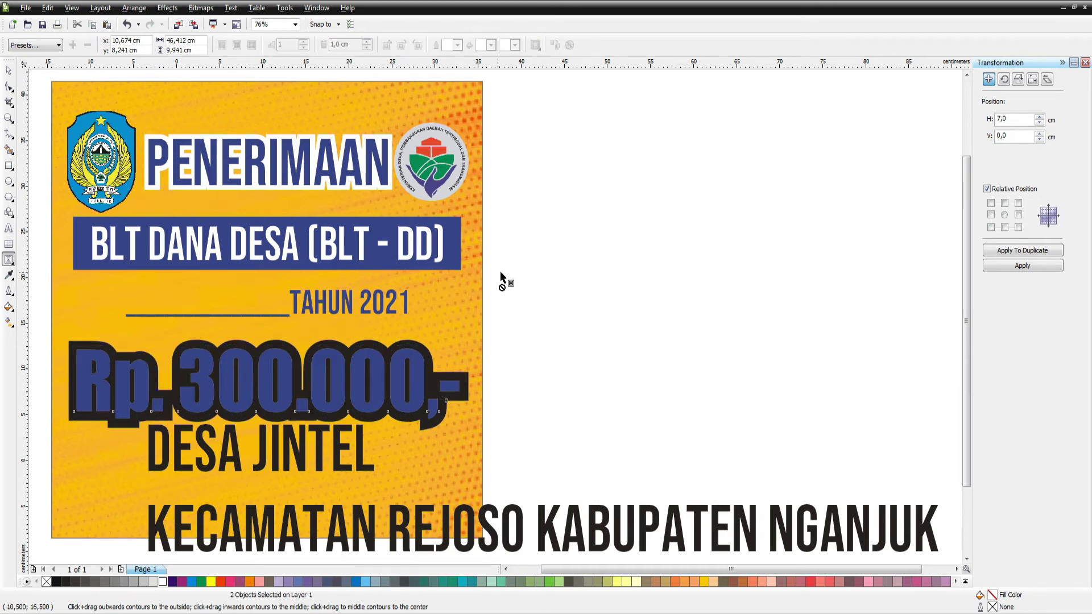
key(space)
click(500, 278)
click(421, 342)
click(162, 581)
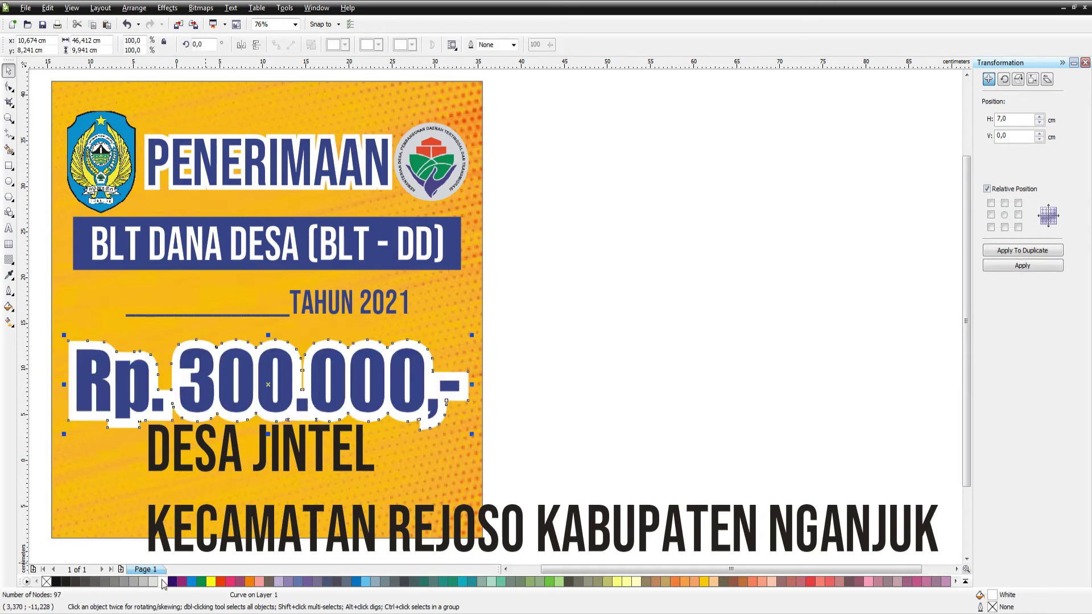
Open the background PowerClip contents and draw a rectangle about 51.8 × 12 cm across the lower edge of the frame.
ctrl+click(427, 466)
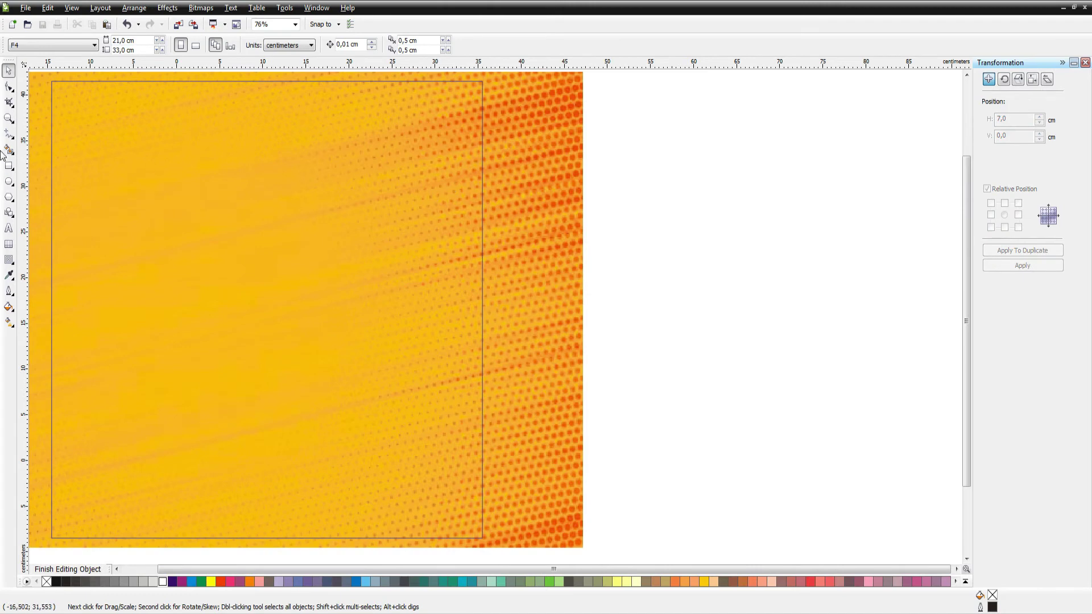
click(8, 165)
drag(42, 433, 488, 544)
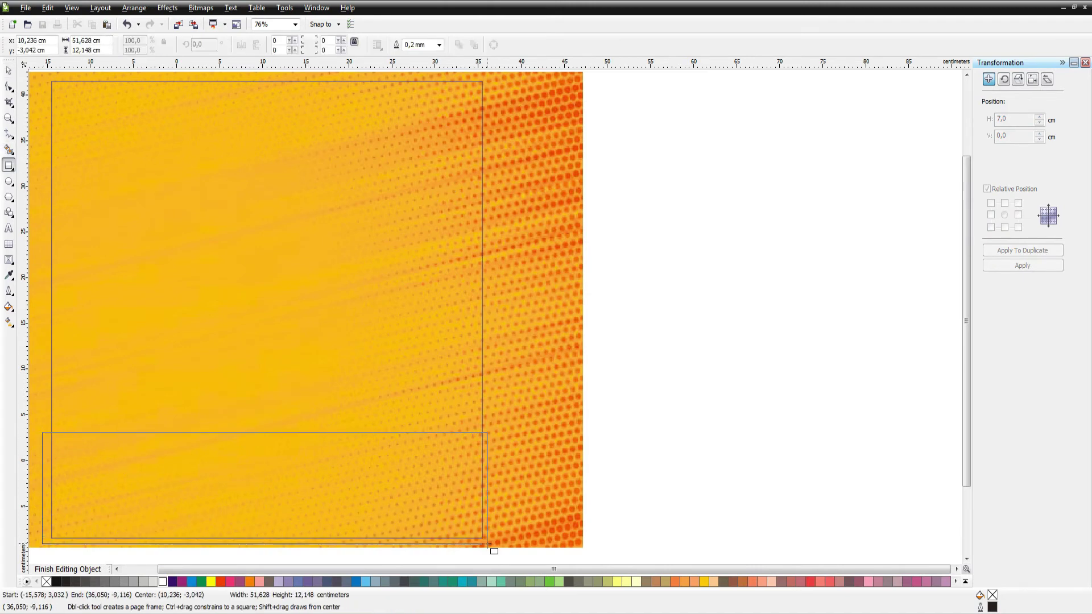
key(space)
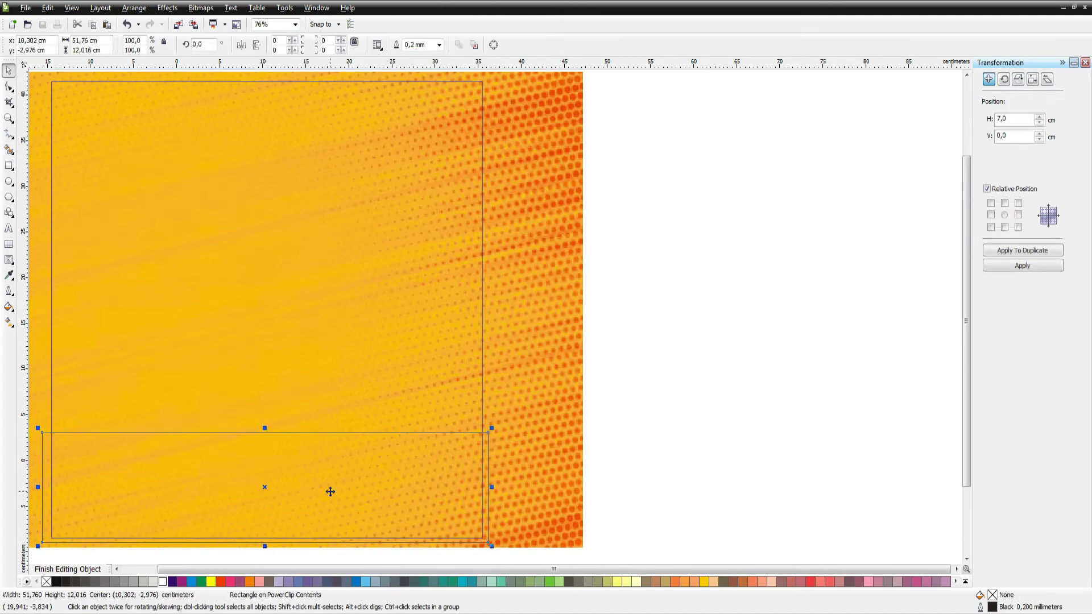
Fill the lower rectangle orange, remove its outline and finish editing the PowerClip contents.
click(250, 582)
right_click(46, 582)
key(space)
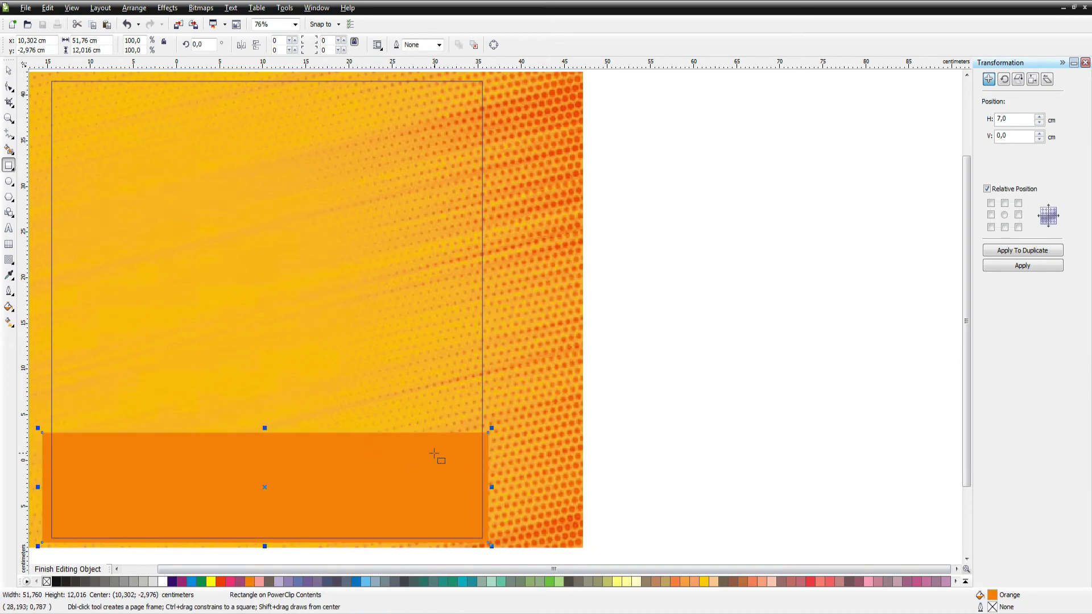
key(Escape)
key(space)
ctrl+click(631, 421)
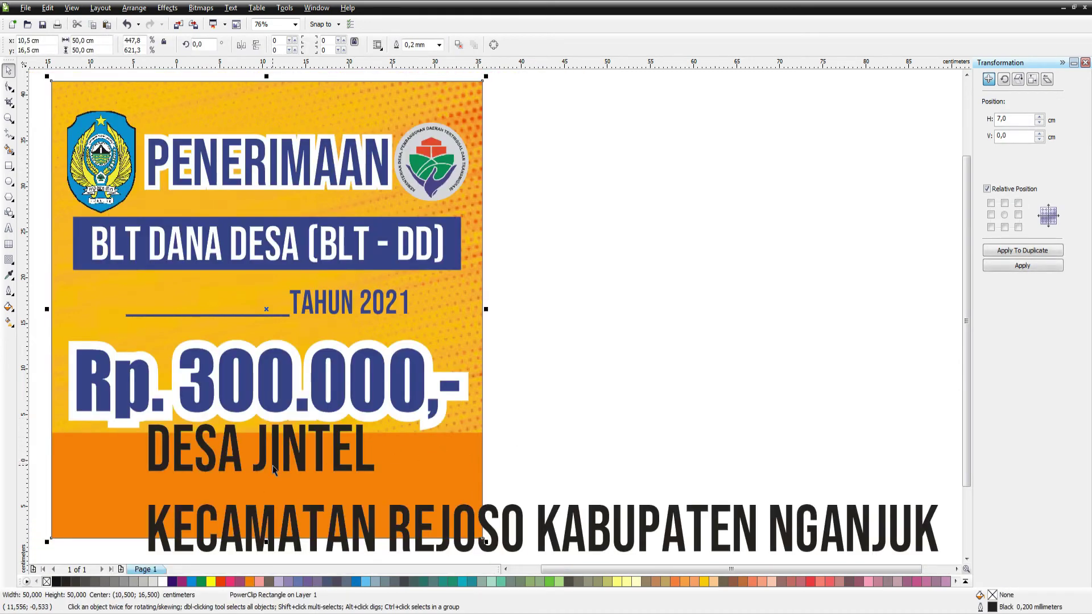
Move the DESA JINTEL line slightly down so that it sits inside the orange band.
scroll(254, 463, down, 1)
scroll(461, 314, up, 1)
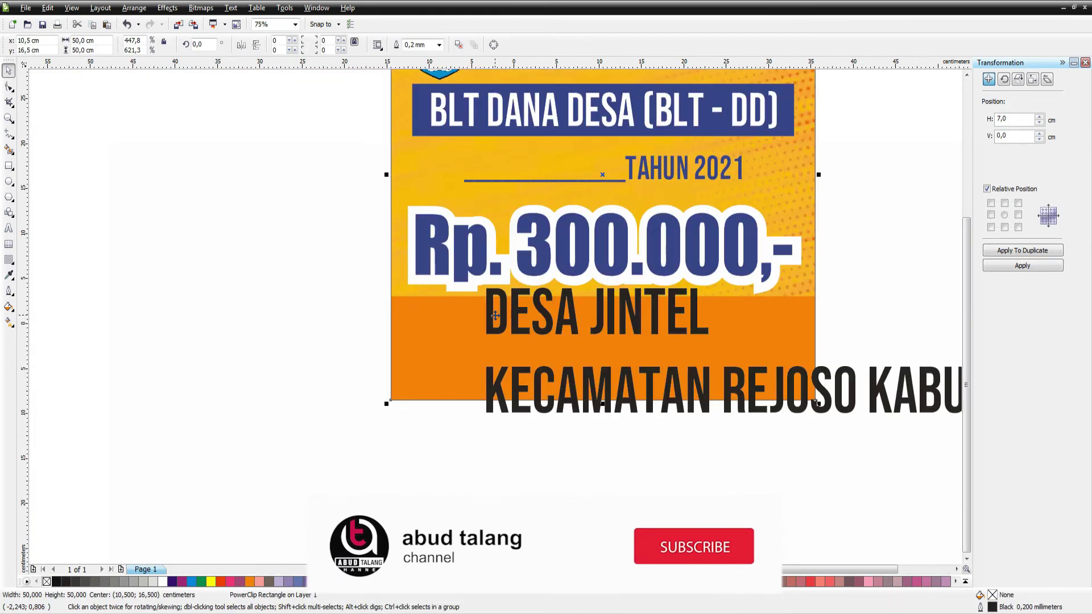
click(563, 304)
drag(564, 307, 565, 322)
Reduce the KECAMATAN REJOSO KABUPATEN NGANJUK line to about 46.3 cm wide, centred in the orange band beneath DESA JINTEL.
click(657, 378)
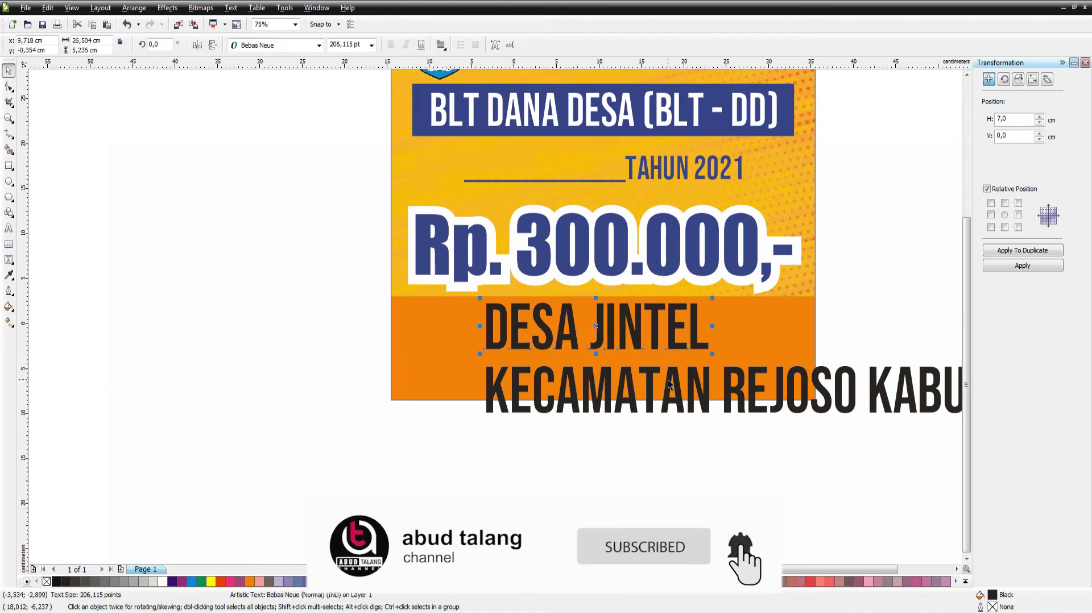
drag(480, 362, 698, 382)
shift+click(698, 371)
key(c)
click(746, 422)
click(778, 401)
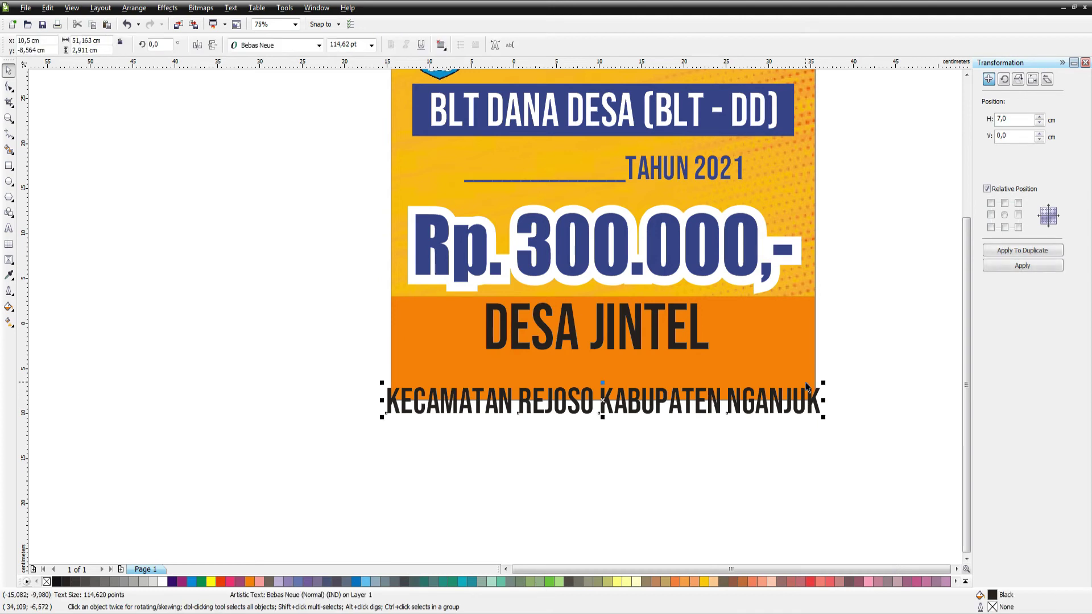
drag(823, 383, 746, 367)
Fill the DESA JINTEL and KECAMATAN REJOSO KABUPATEN NGANJUK lines white.
shift+click(676, 332)
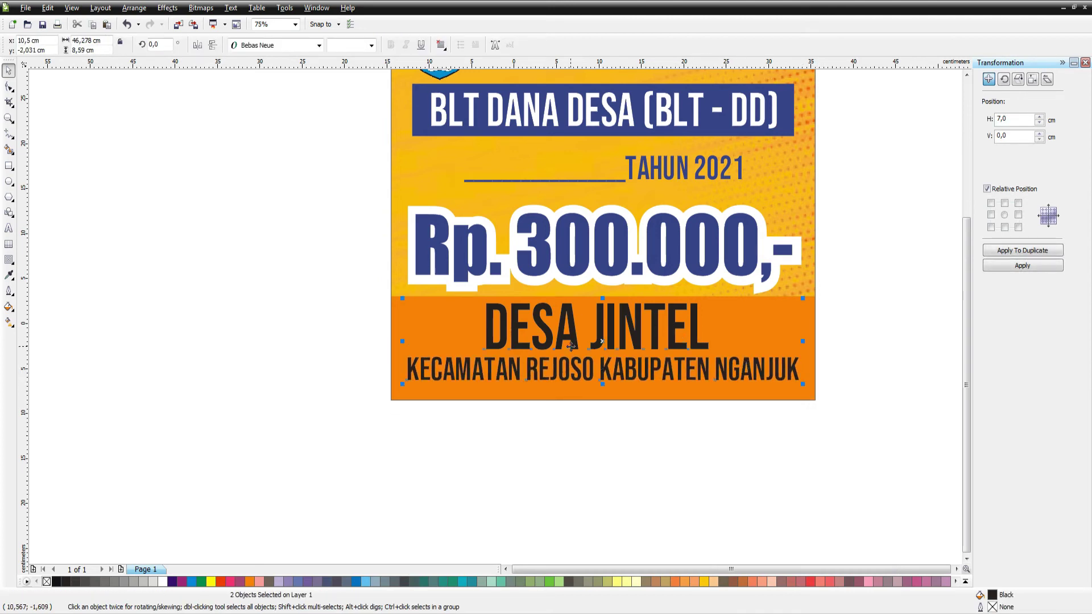
click(162, 581)
click(773, 336)
Try a brown C:0 M:60 Y:100 K:50 fill on the lower band inside the background PowerClip.
ctrl+click(779, 331)
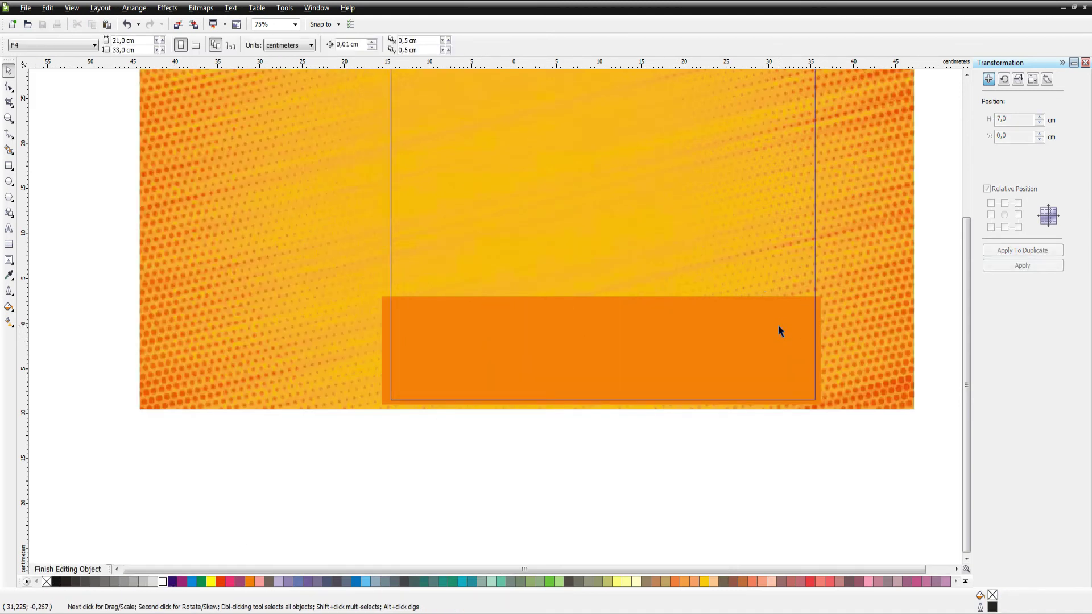
click(613, 337)
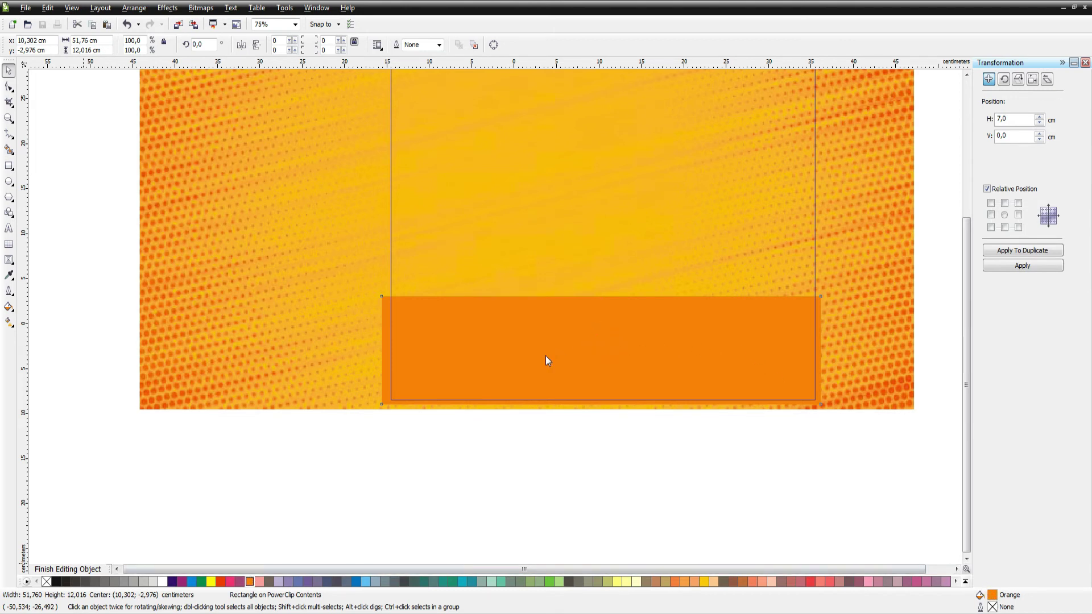
click(557, 401)
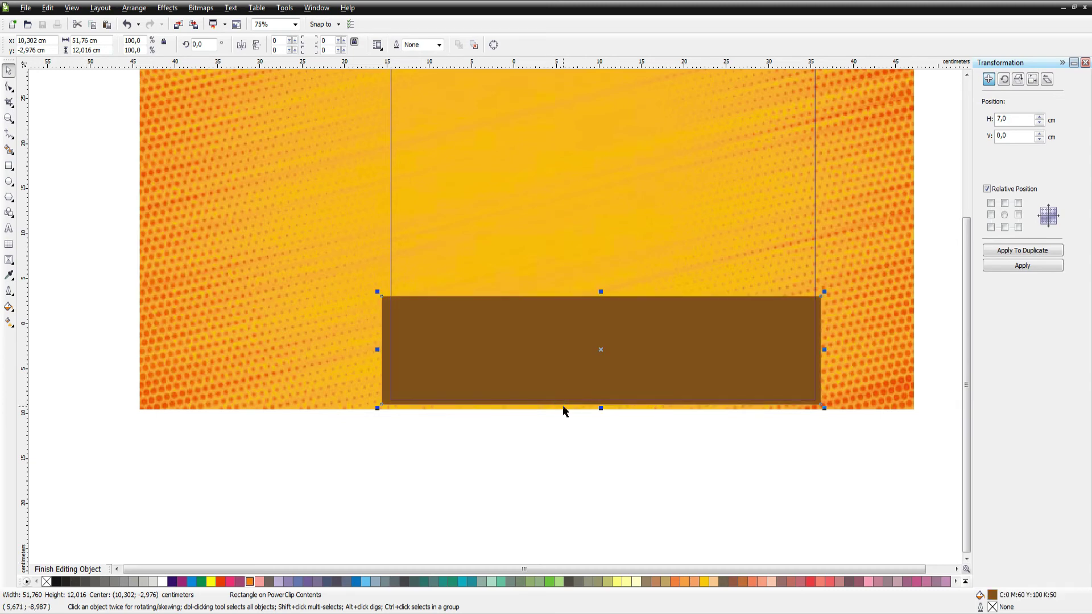
ctrl+click(651, 458)
Fill the lower band inside the PowerClip with dark red C:0 M:100 Y:100 K:50 and finish editing the contents.
ctrl+click(763, 336)
click(559, 403)
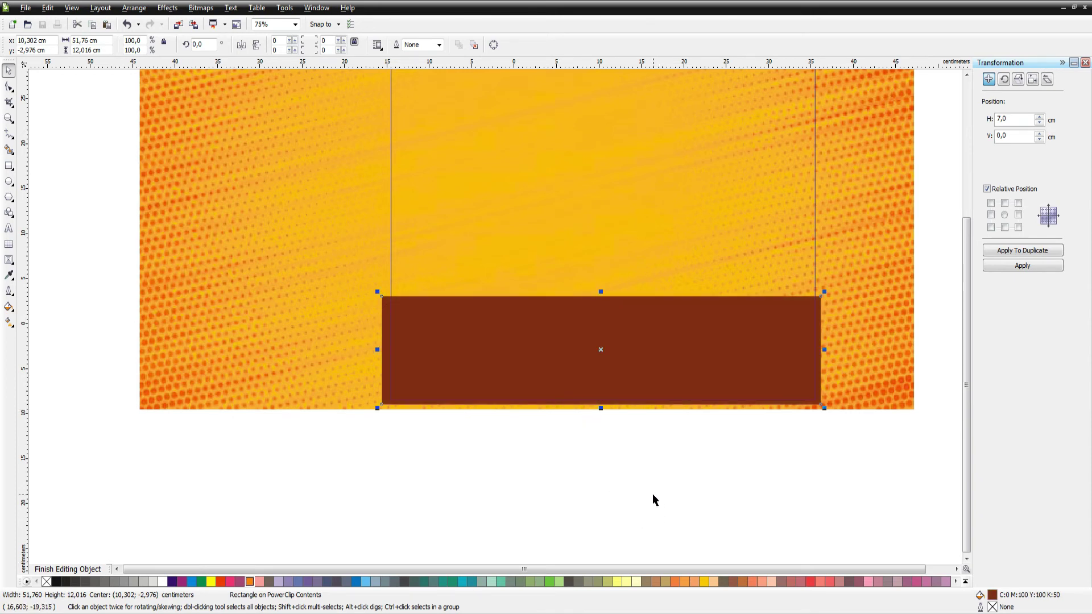
ctrl+click(376, 432)
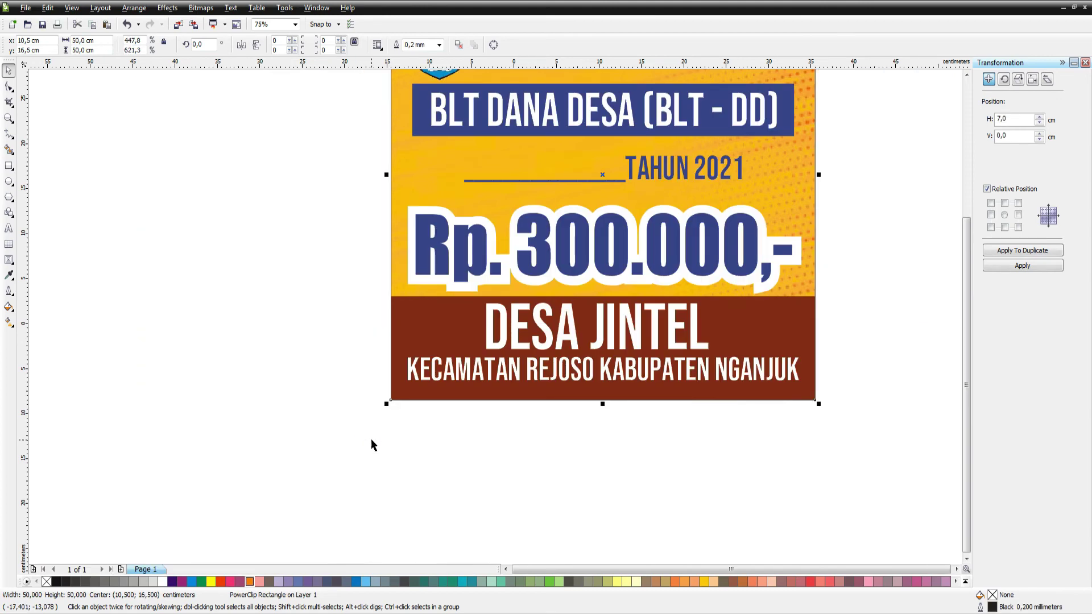
Place a copy of the blue Rp. 300.000,- text inside the background PowerClip as a colour reference and open its contents for editing.
click(8, 275)
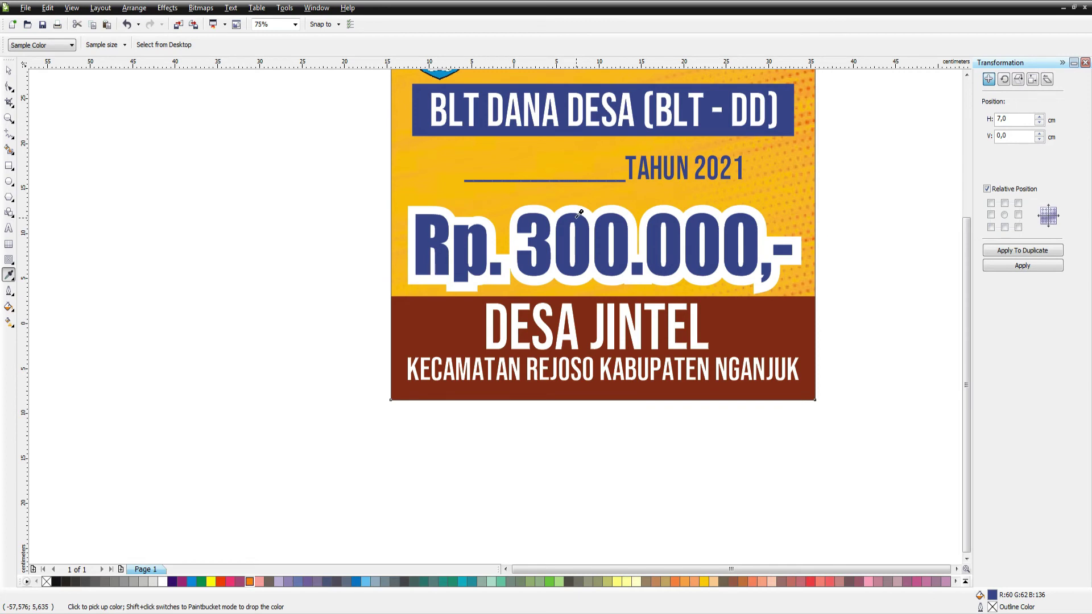
key(space)
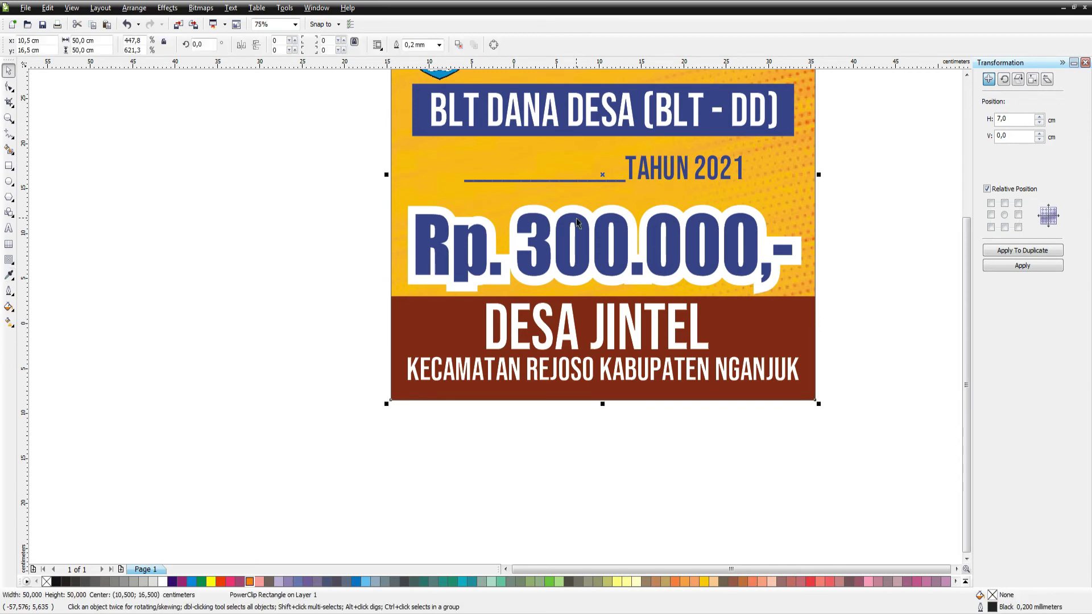
drag(580, 213, 443, 335)
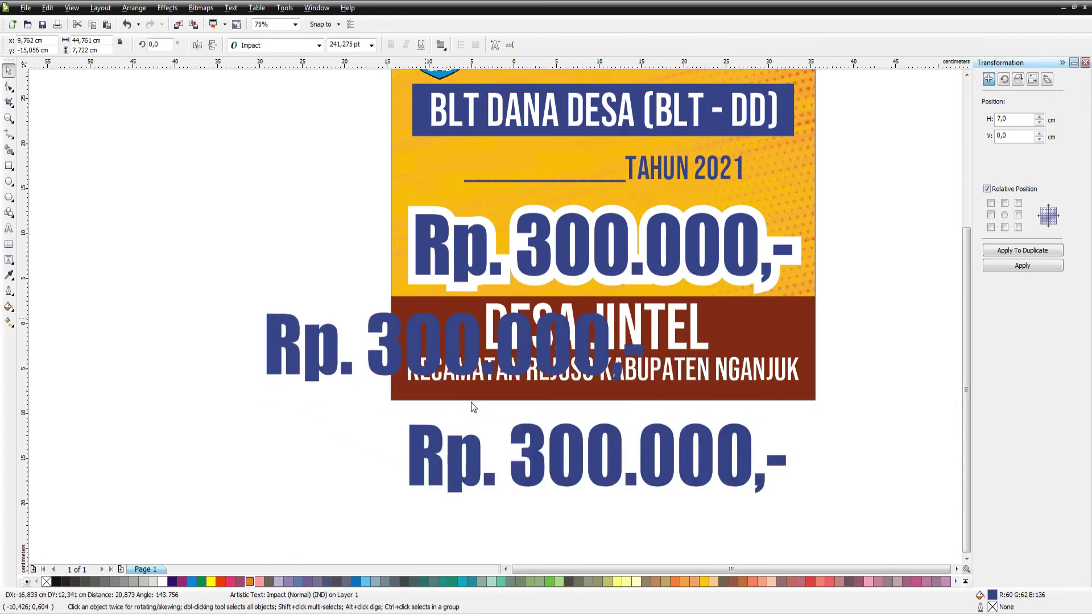
ctrl+click(452, 328)
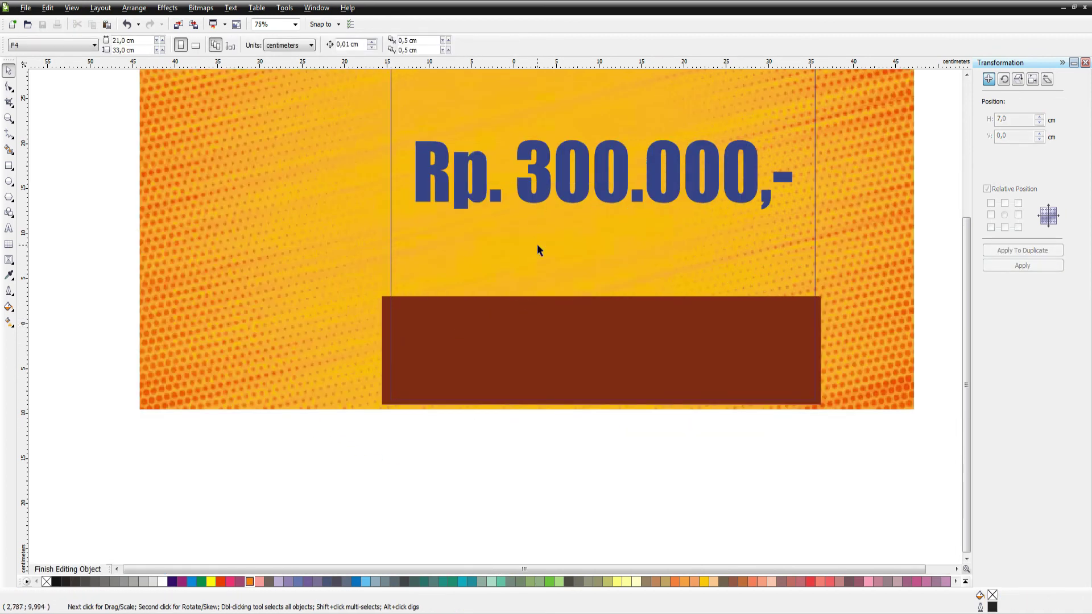
Fill the lower band with the blue R:60 G:62 B:136 sampled from the reference text, delete that text and finish editing the PowerClip.
click(547, 329)
click(15, 274)
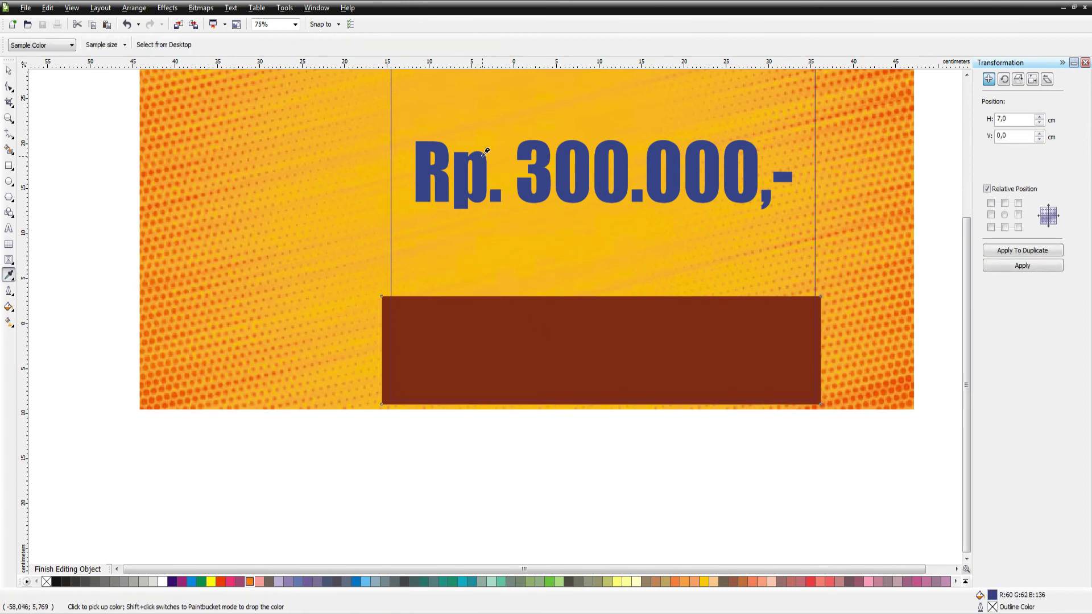
key(space)
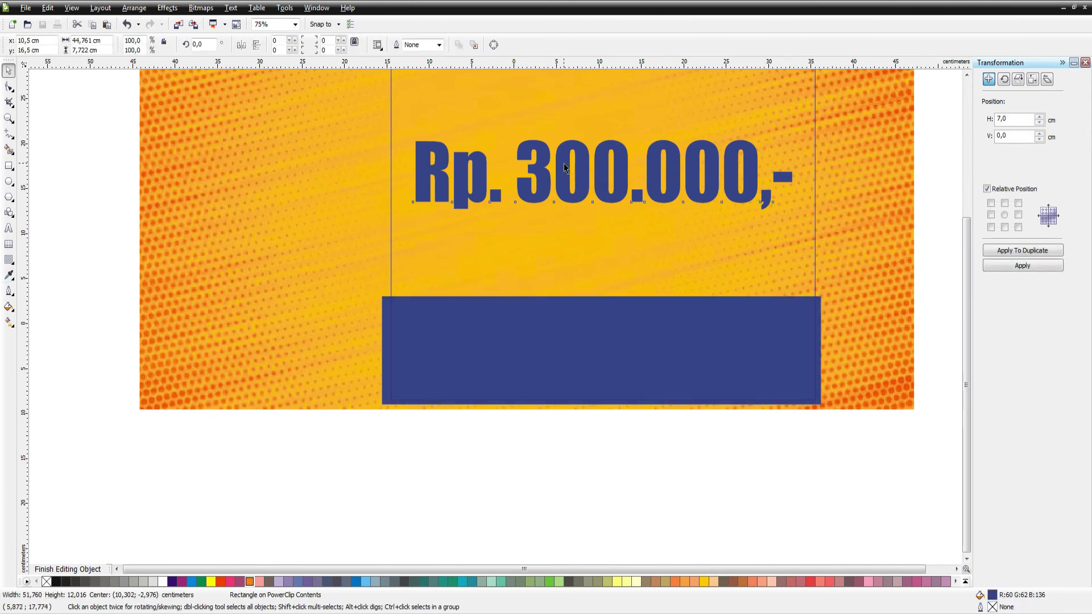
click(566, 169)
key(Delete)
ctrl+click(600, 488)
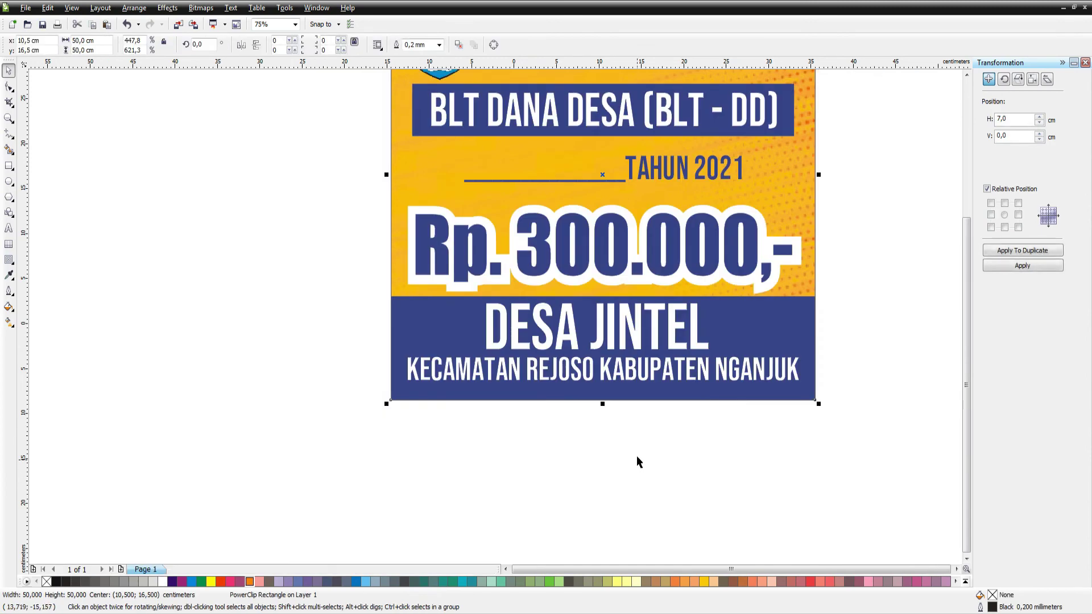
Move the DESA JINTEL and KECAMATAN REJOSO KABUPATEN NGANJUK lines together slightly down within the footer band.
drag(852, 410, 339, 304)
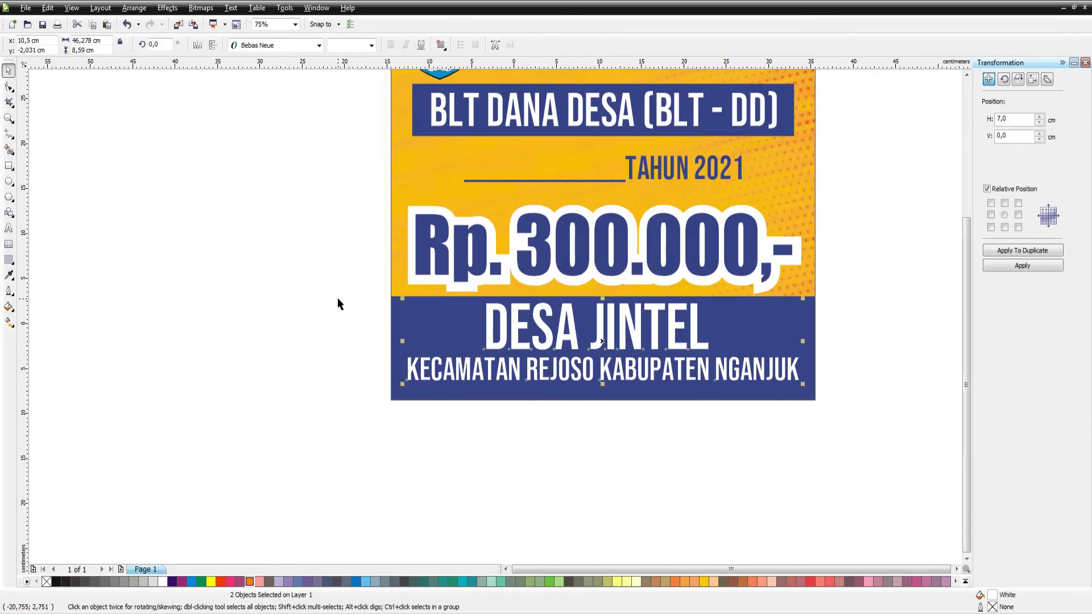
drag(658, 307, 658, 310)
click(676, 416)
Enlarge the blank-line TAHUN 2021 text about its centre to about 38.6 cm wide.
click(659, 177)
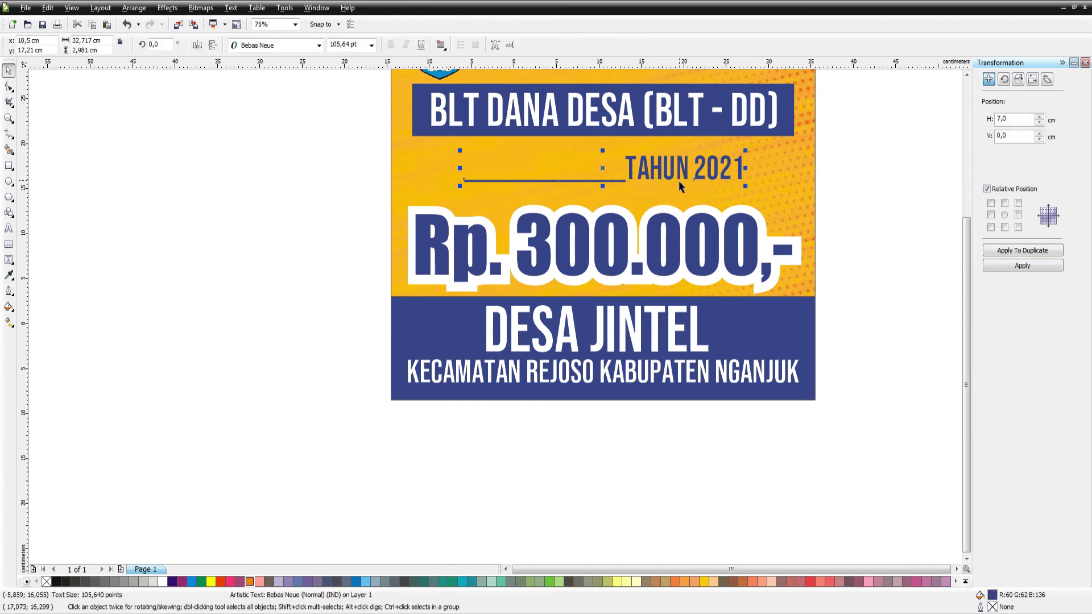
drag(745, 153, 770, 147)
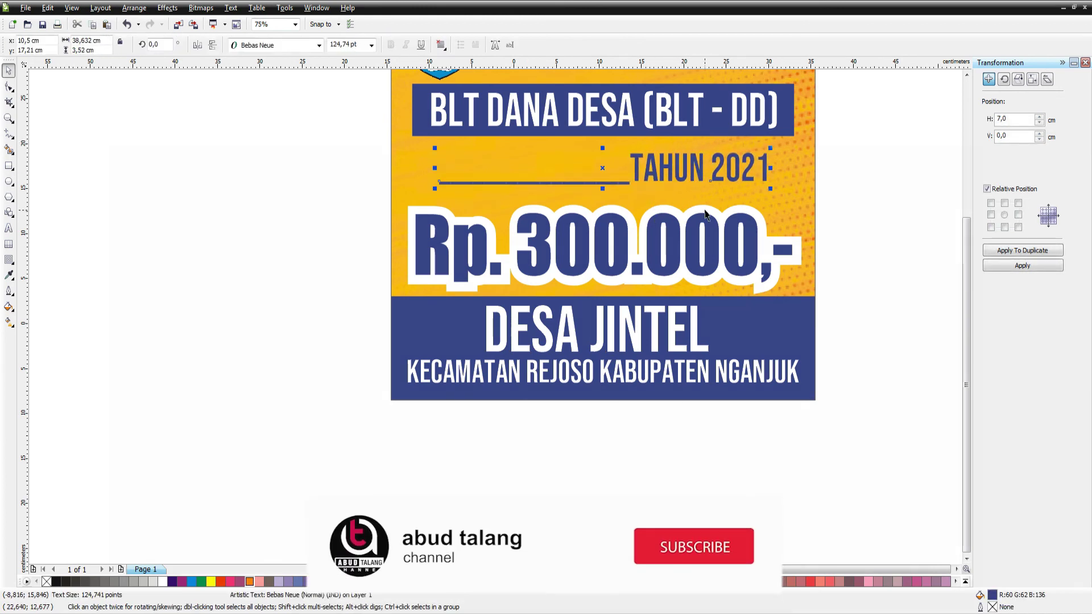
key(F4)
click(741, 256)
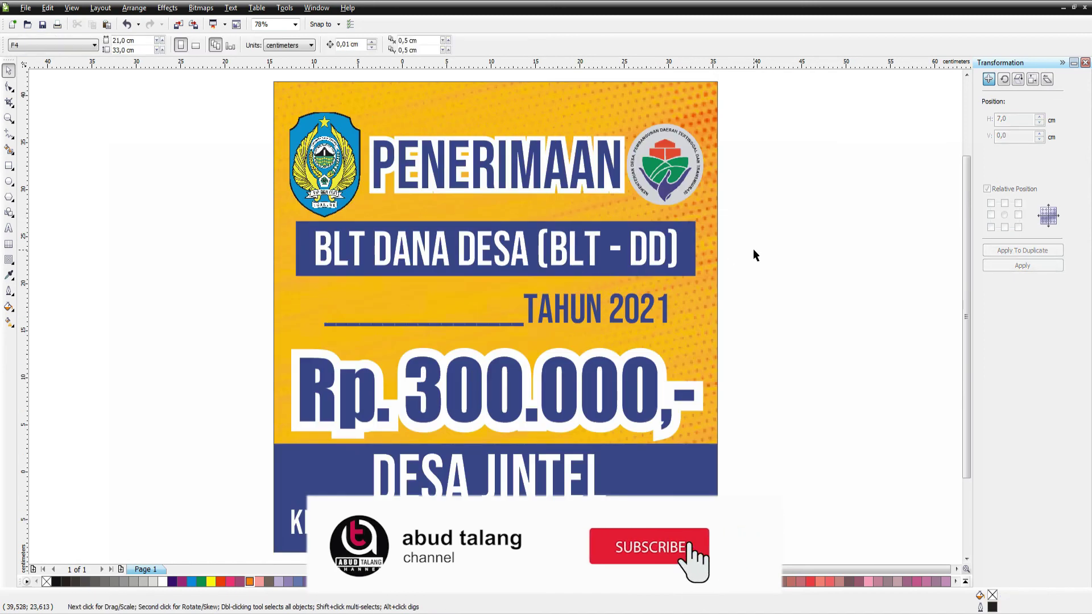
Group all banner objects and draw a 100 × 100 cm unfilled rectangle centred on the page around them.
click(713, 249)
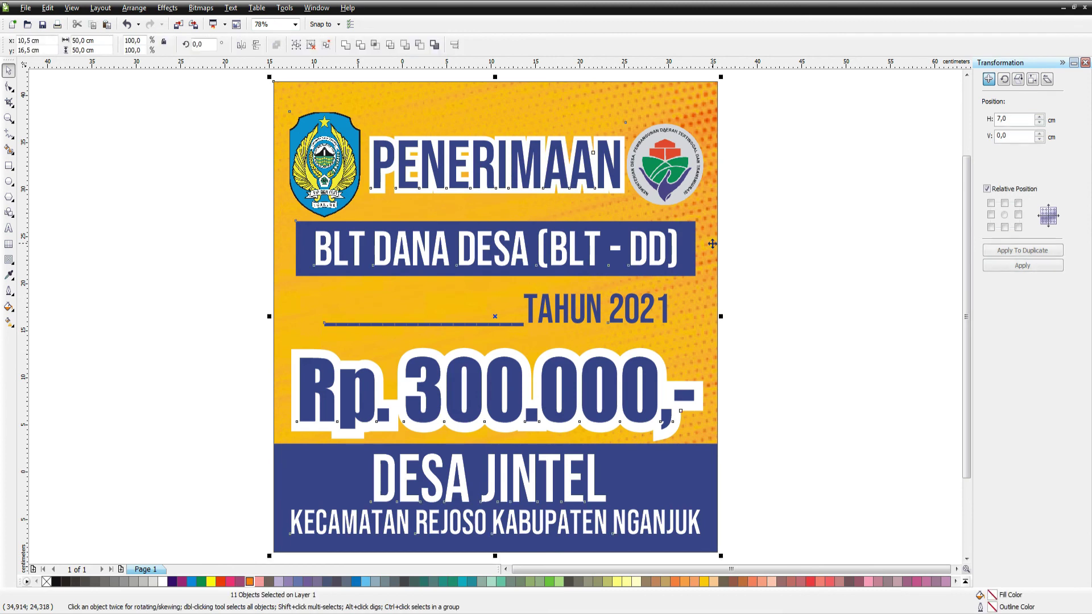
click(9, 166)
drag(61, 172, 206, 333)
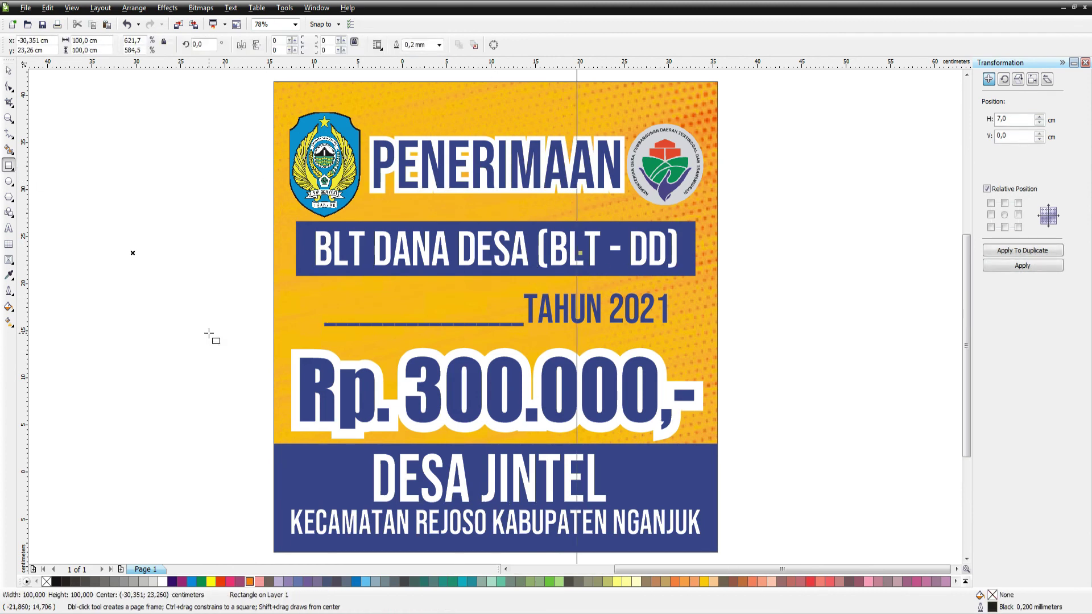
key(p)
key(F4)
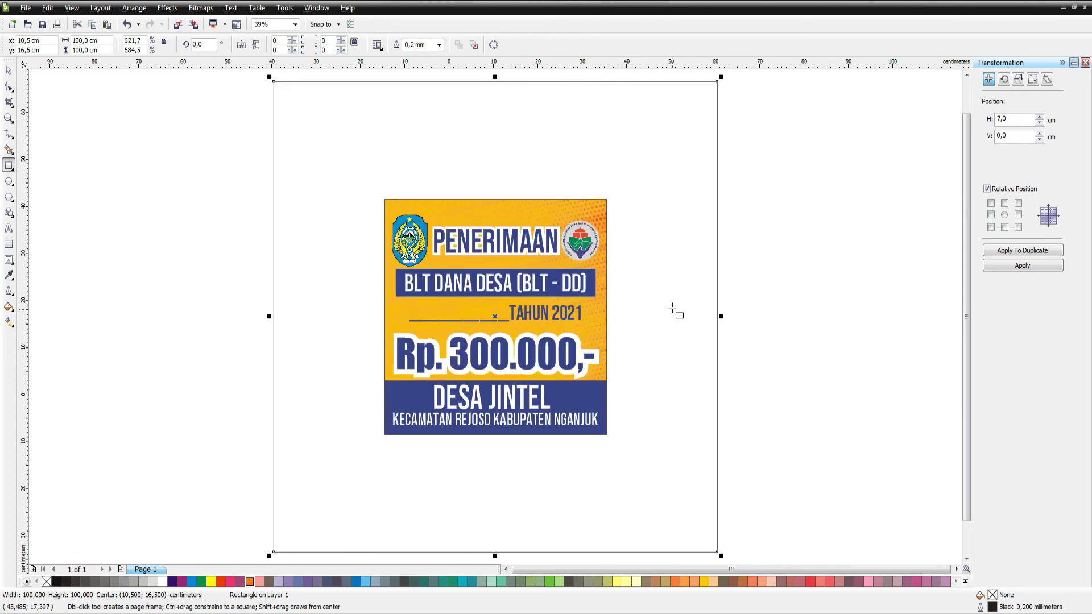
Scale the outer rectangle about its centre to about 71.5 cm square and group it with the banner.
key(space)
drag(720, 78, 659, 117)
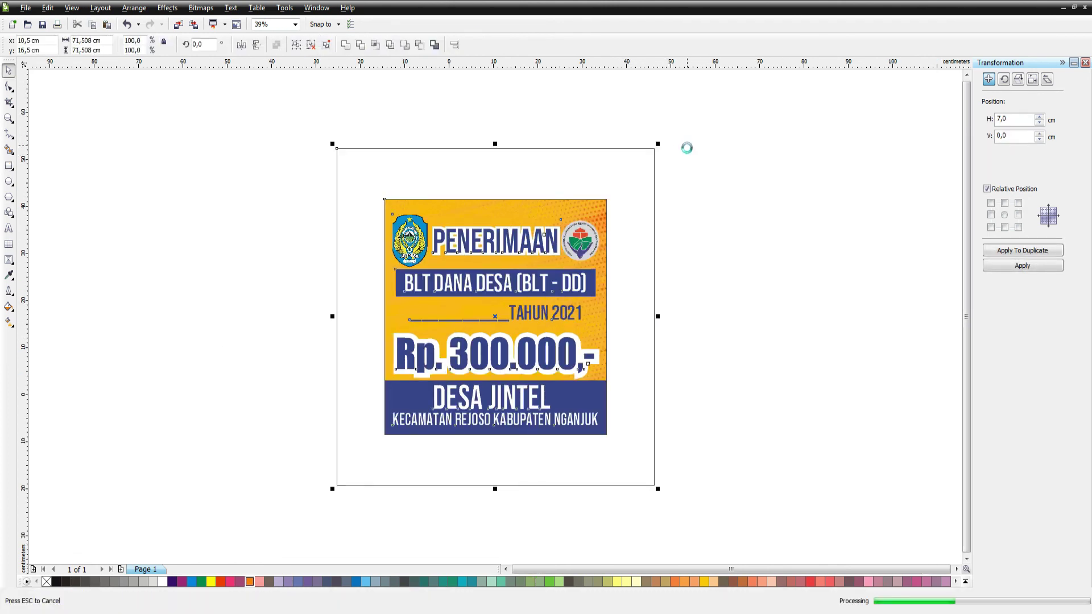
key(shift+F2)
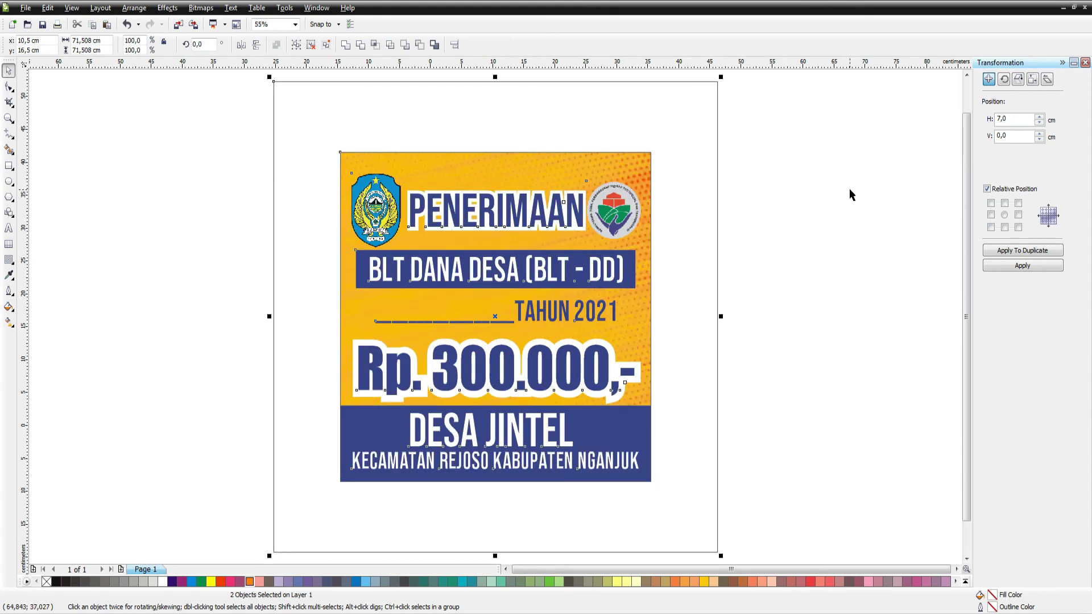
click(872, 253)
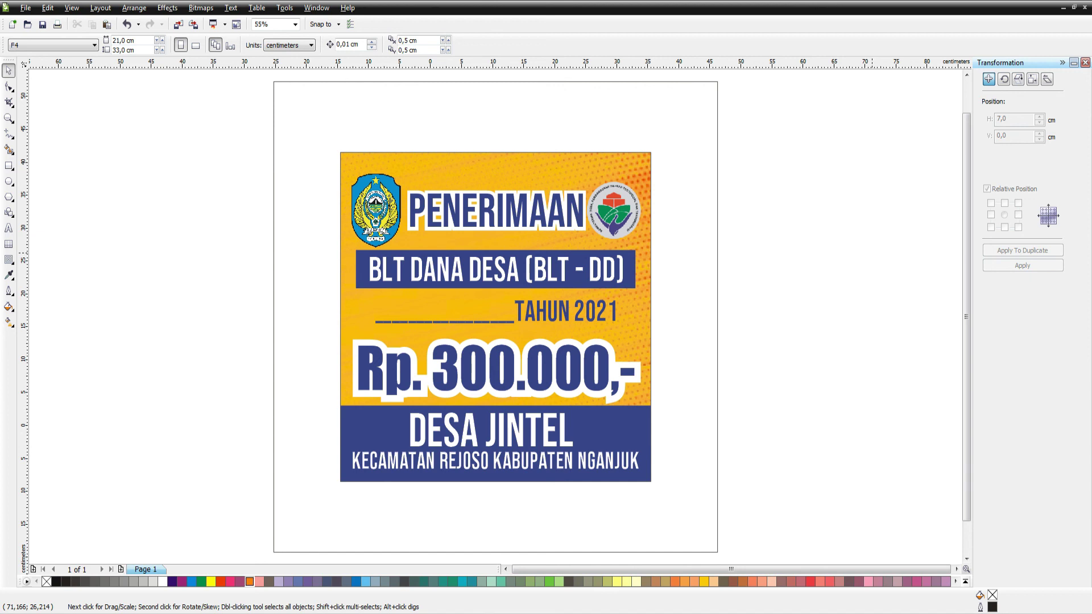
Save the banner document.
key(ctrl+s)
click(566, 326)
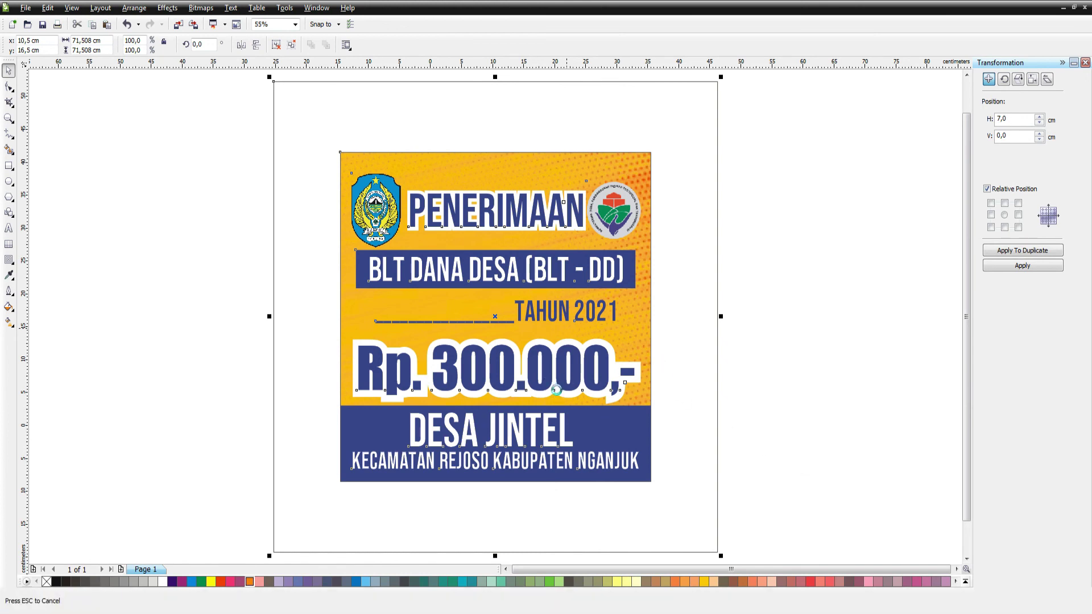
click(752, 384)
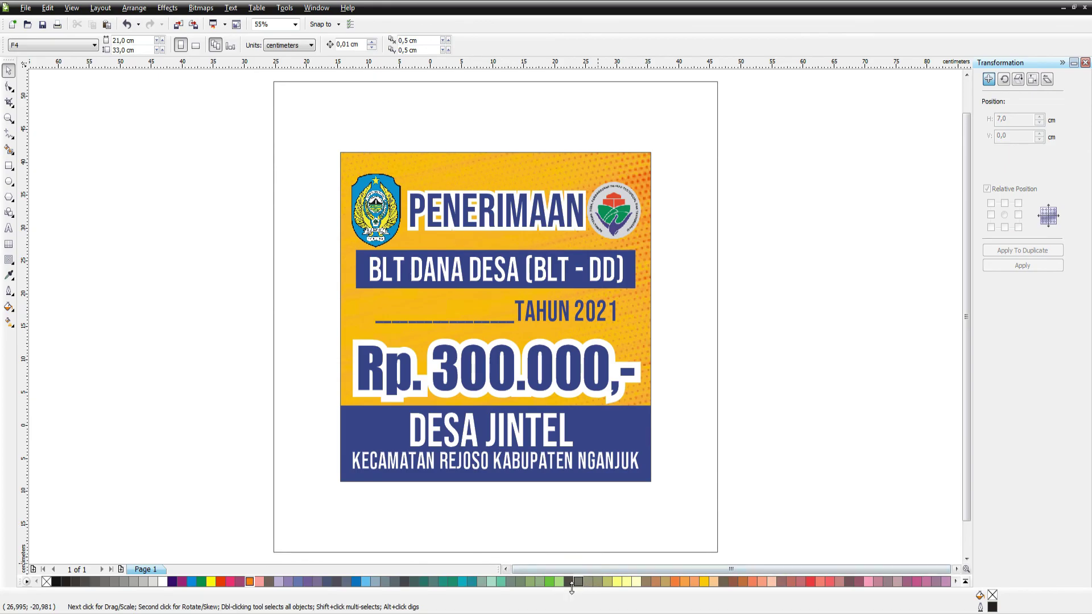